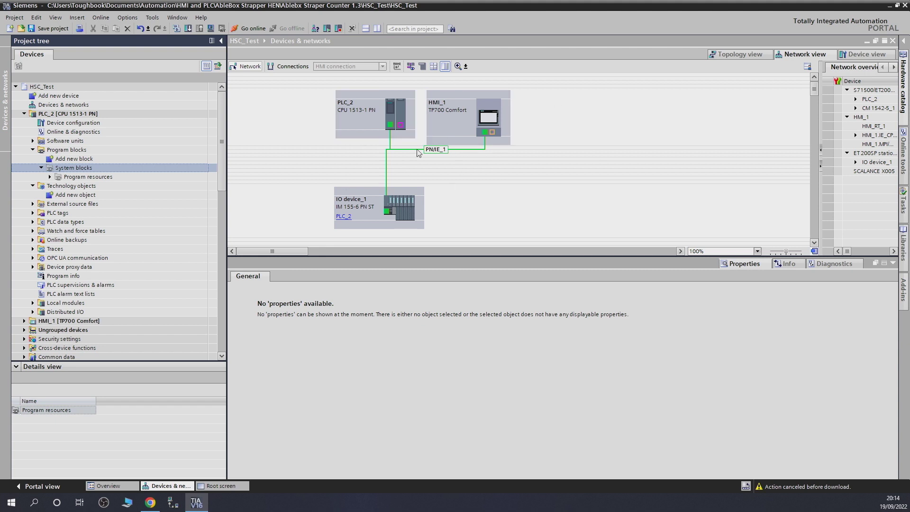
Add a SINAMICS V90 PN V1.0 drive from the hardware catalog and connect its PN port to PLC_2.
click(903, 83)
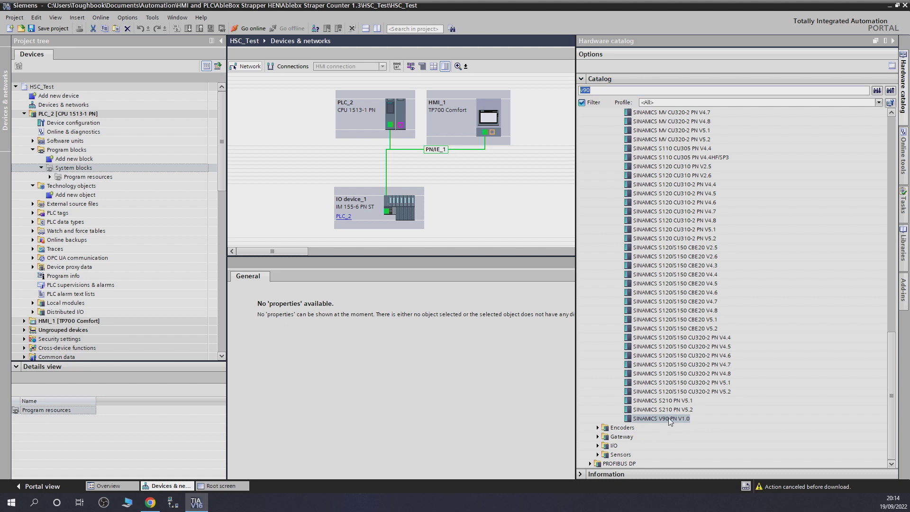
drag(667, 420, 599, 142)
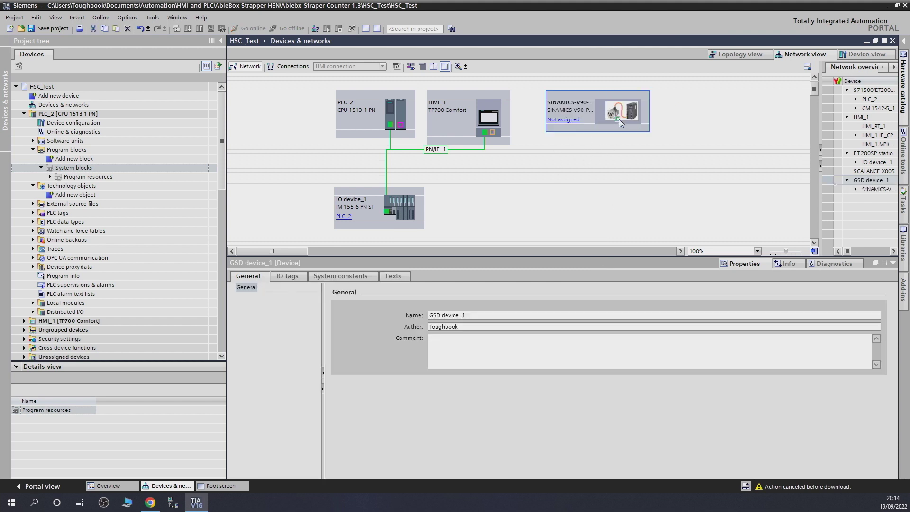
drag(618, 117, 391, 127)
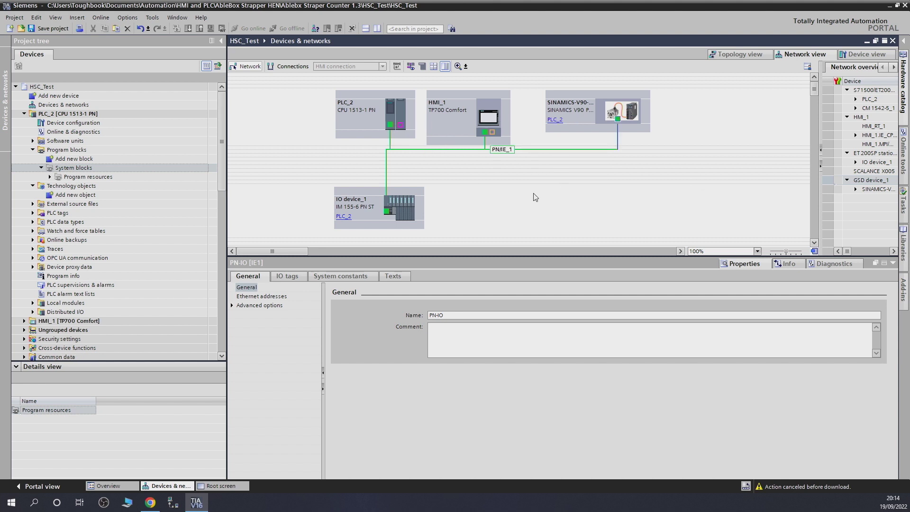
In the Topology view, move the SINAMICS V90 drive up beside HMI_1.
click(746, 54)
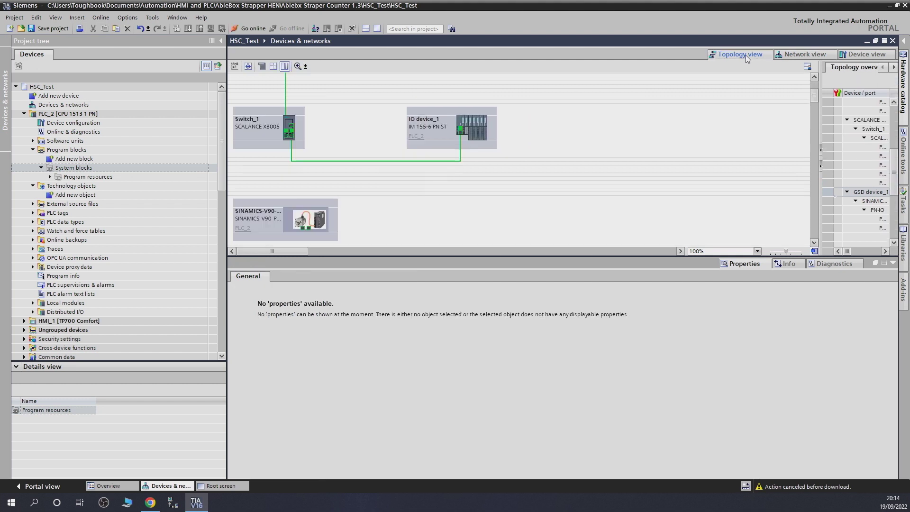
click(263, 236)
scroll(559, 82, up, 1)
scroll(559, 81, up, 1)
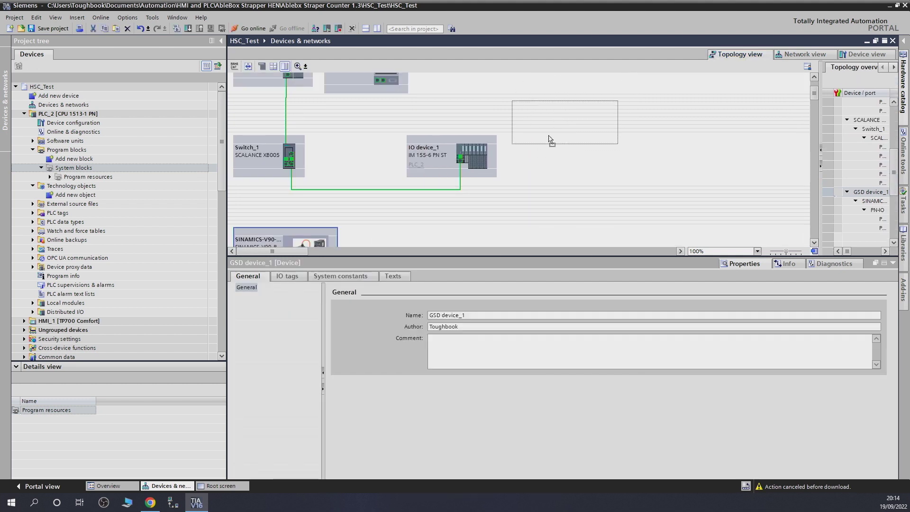
scroll(528, 87, up, 3)
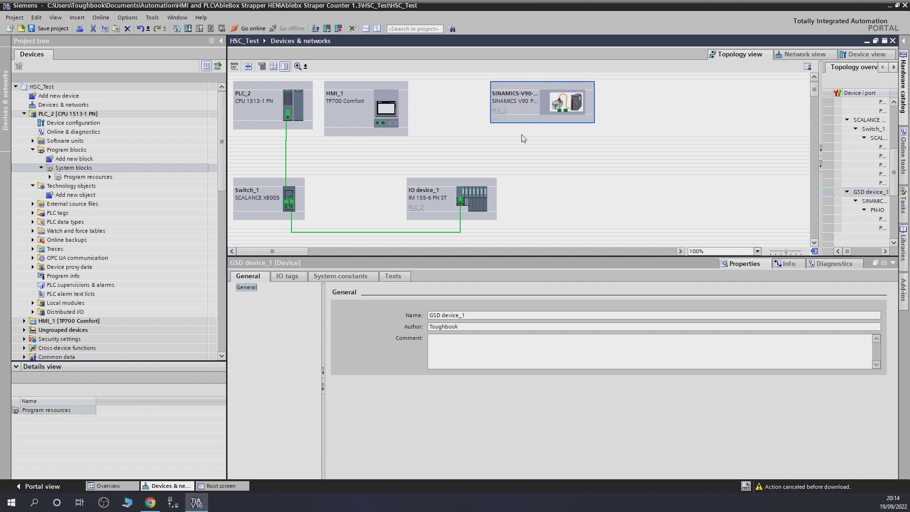
drag(533, 112, 461, 116)
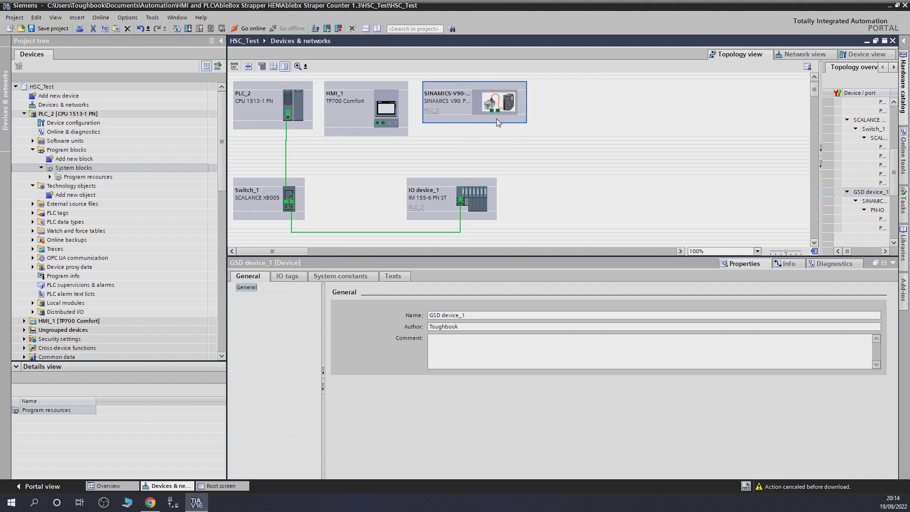
Cable PLC_2's Port_2 to the V90 drive's port, then open the drive's device view.
click(288, 118)
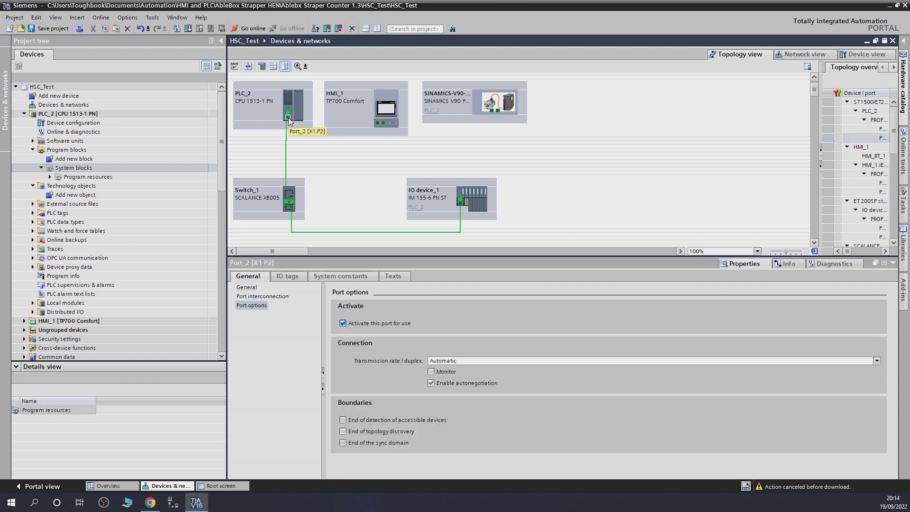
drag(288, 118, 493, 110)
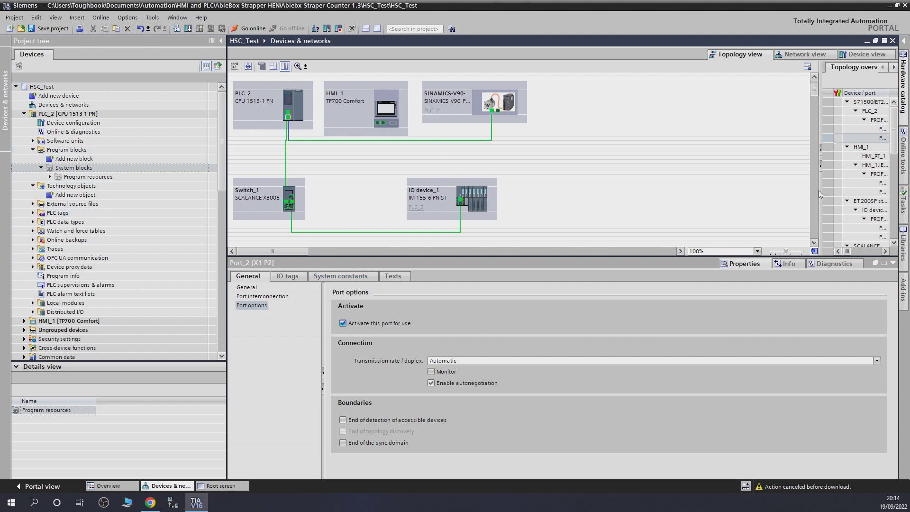
click(804, 54)
double_click(584, 120)
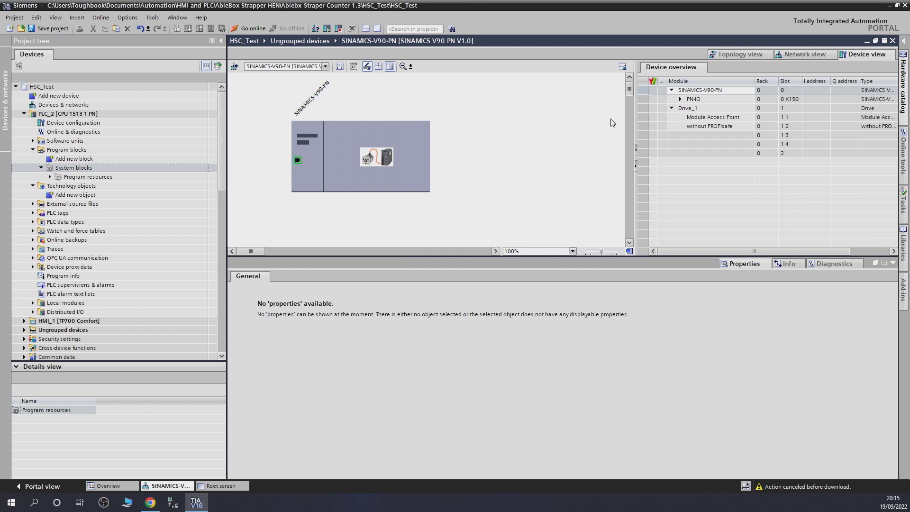
Insert Standard telegram 3, PZD-5/9 into Drive_1 slot 1 3, with I 21…38 and Q 10…19.
click(905, 90)
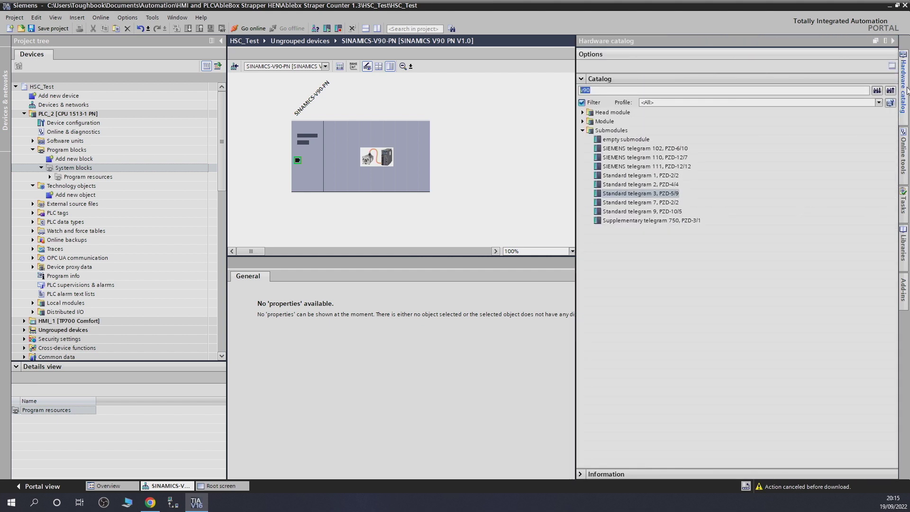
click(652, 194)
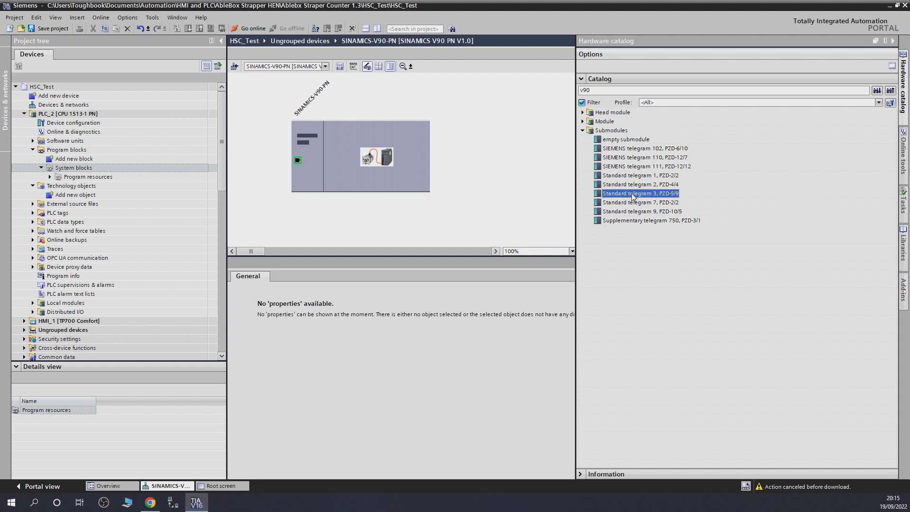
click(562, 177)
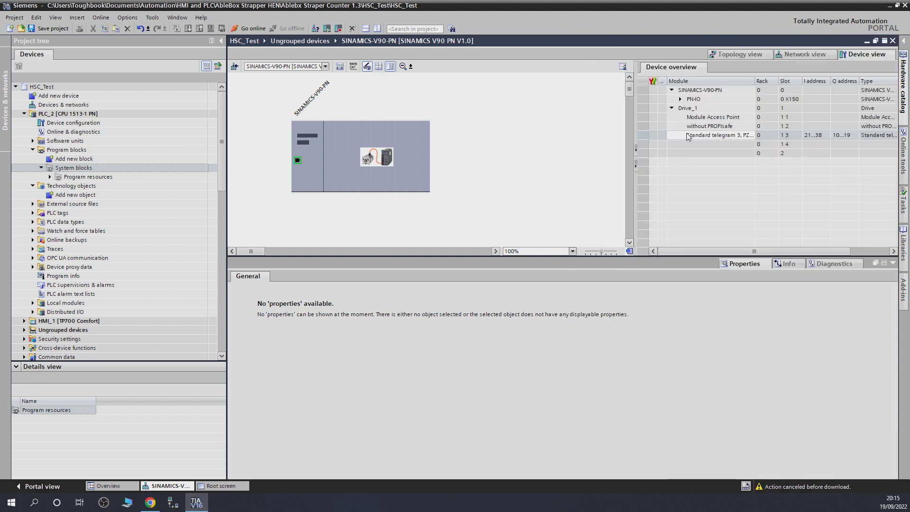
click(708, 136)
click(708, 136)
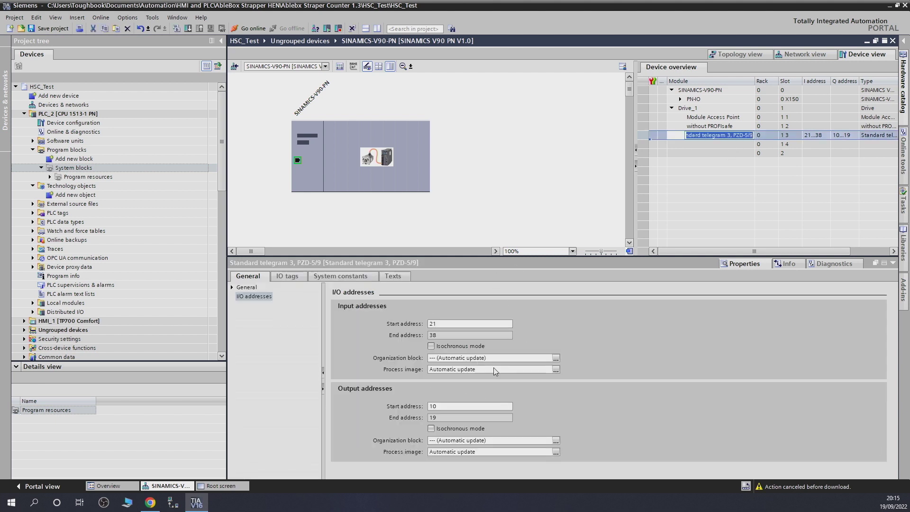
click(506, 173)
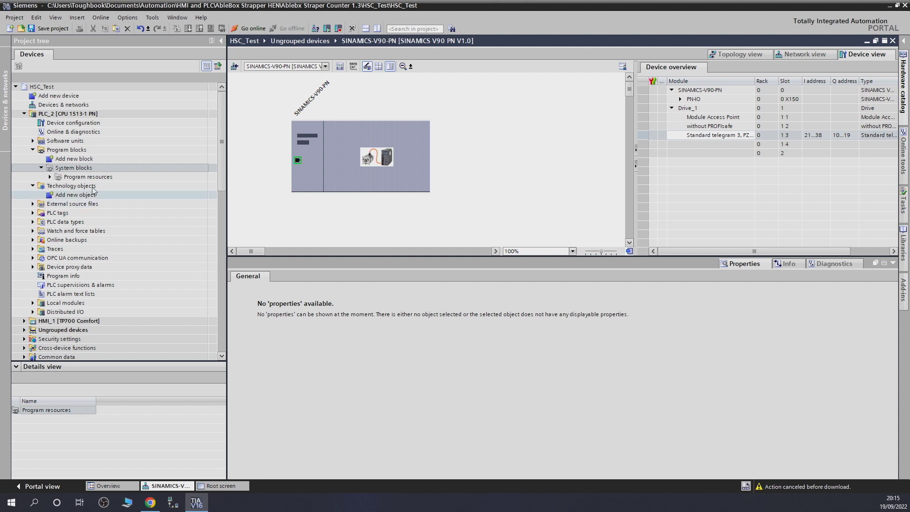
Add a TO_PositioningAxis object PositioningAxis_1 to PLC_2, creating MC-Interpolator and MC-Servo blocks.
double_click(68, 195)
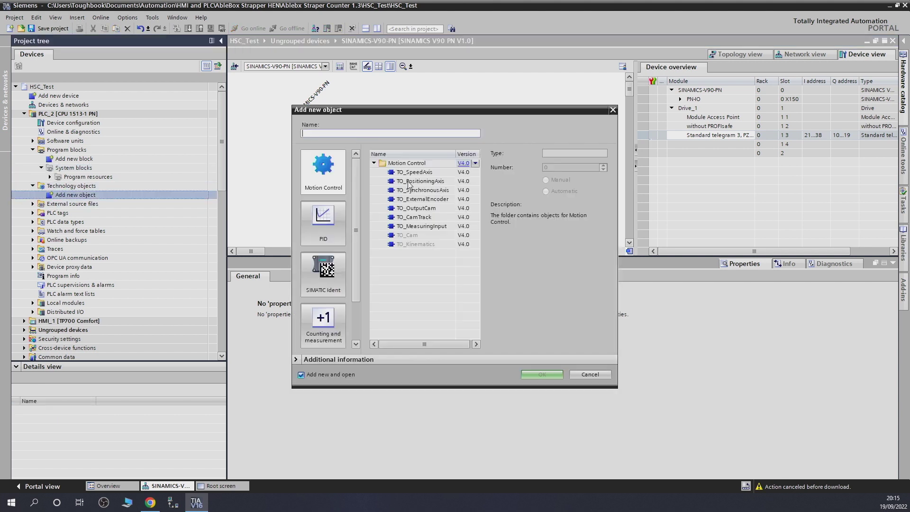
click(410, 182)
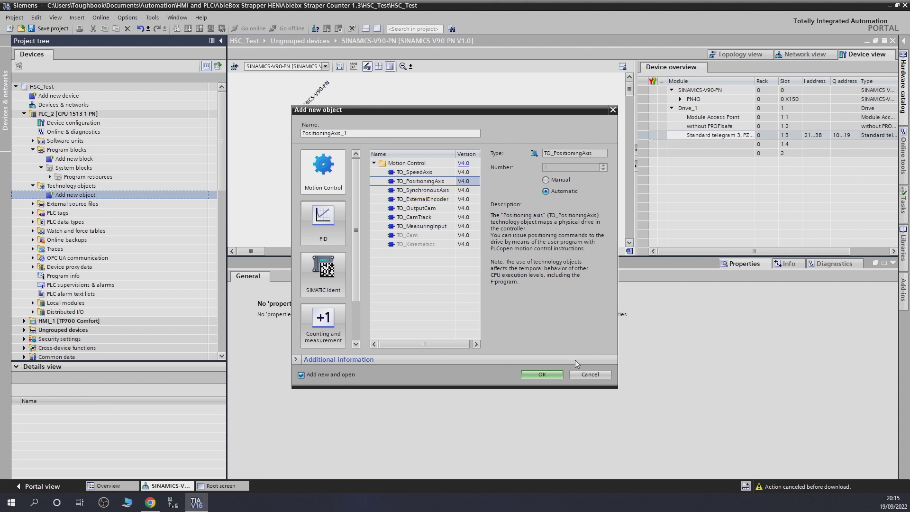
click(541, 374)
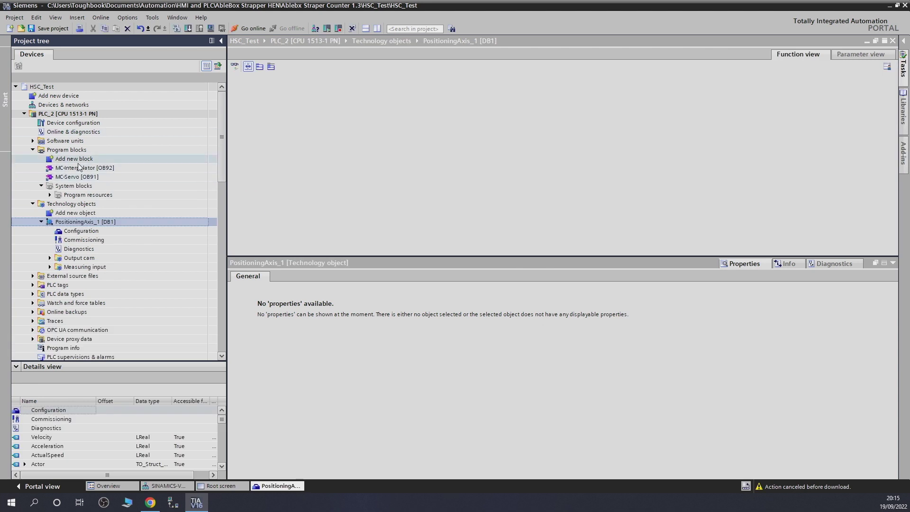
click(72, 169)
click(72, 177)
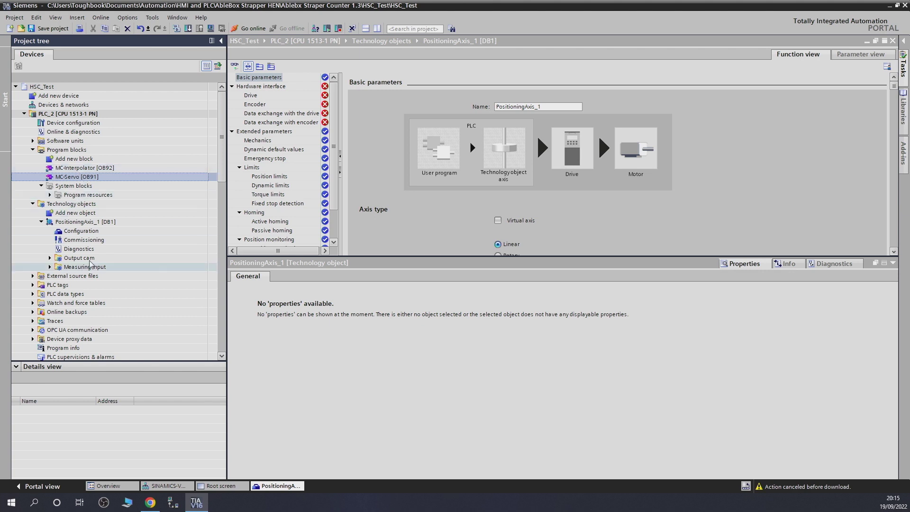
click(91, 232)
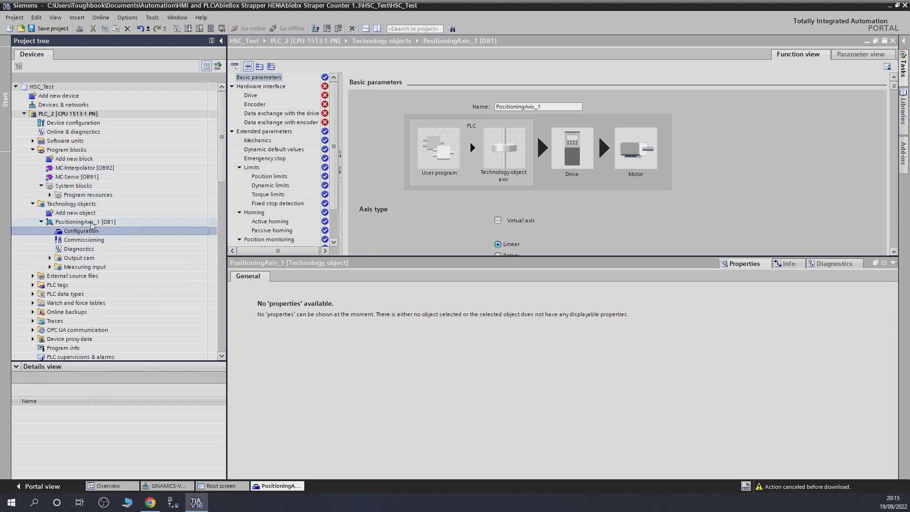
Go back to the V90 drive's device view and show the telegram's I/O addresses.
click(82, 123)
double_click(82, 123)
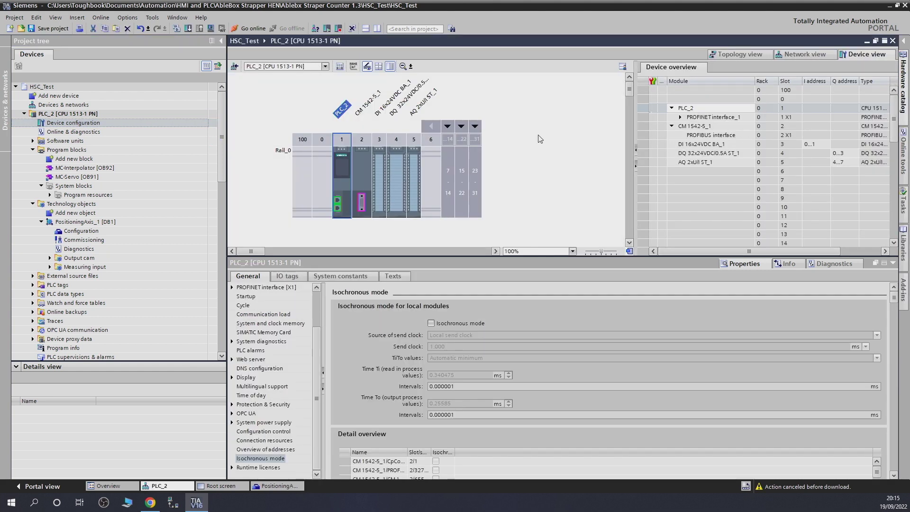
click(801, 54)
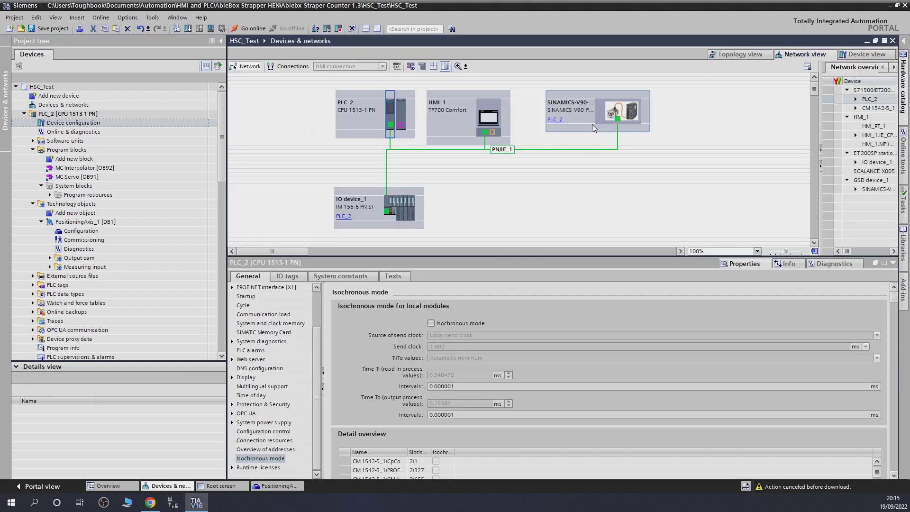
click(582, 122)
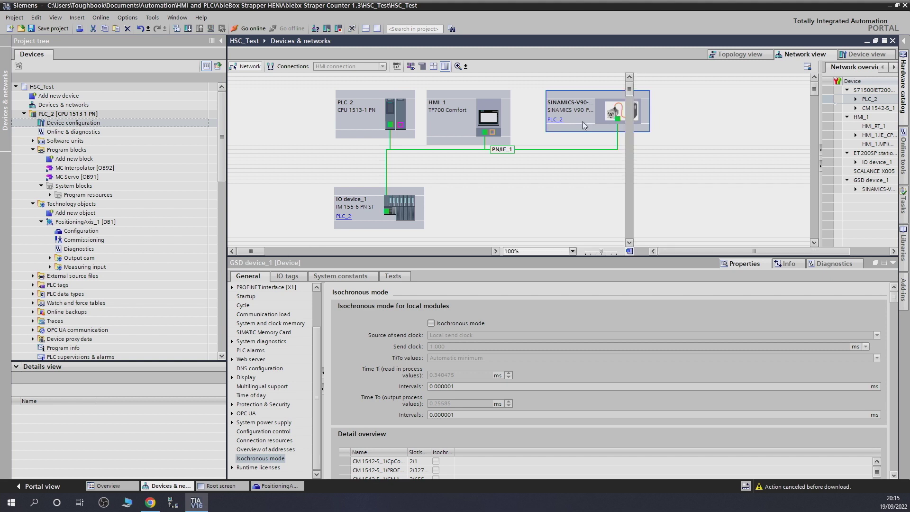
double_click(582, 121)
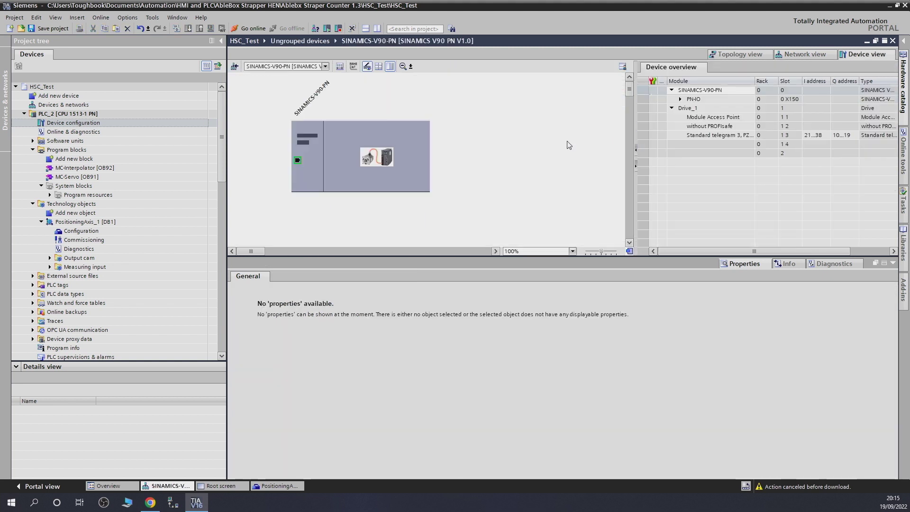
click(715, 135)
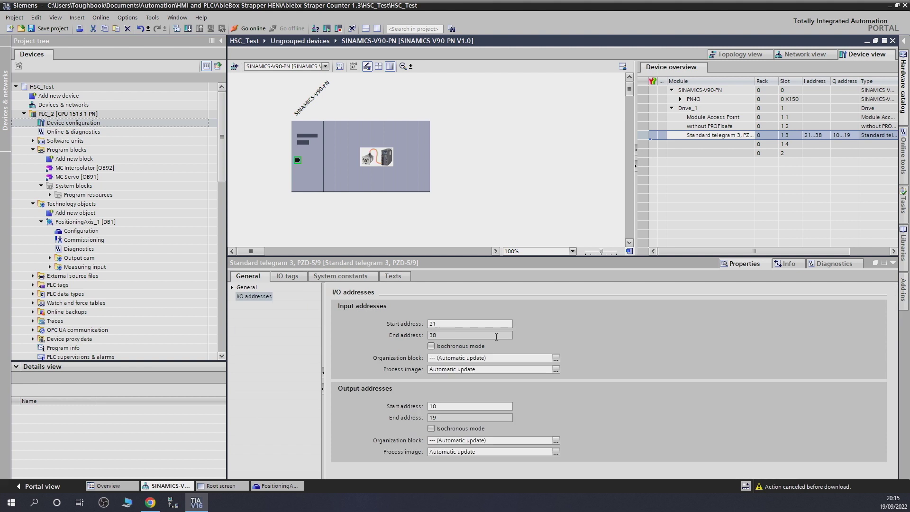
Make the telegram inputs and outputs isochronous with MC-Servo [OB91] as organization block.
click(431, 346)
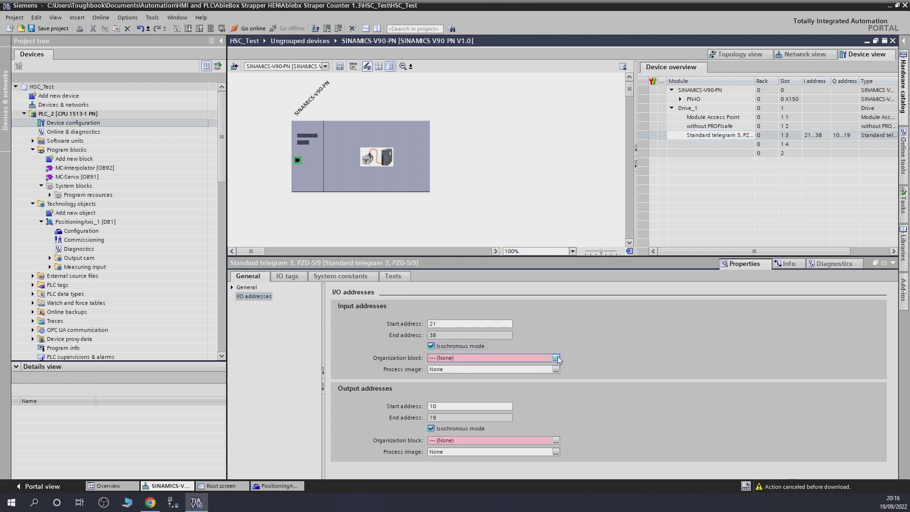
click(556, 358)
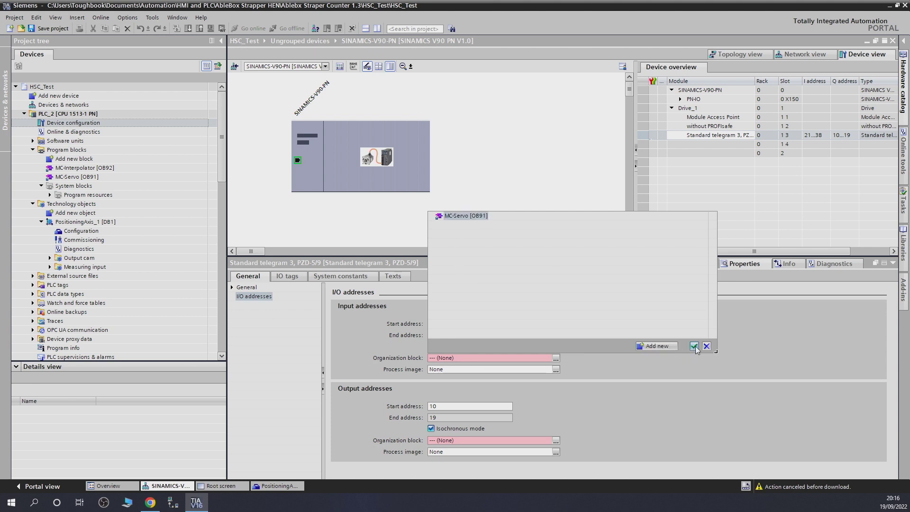
click(694, 346)
click(555, 440)
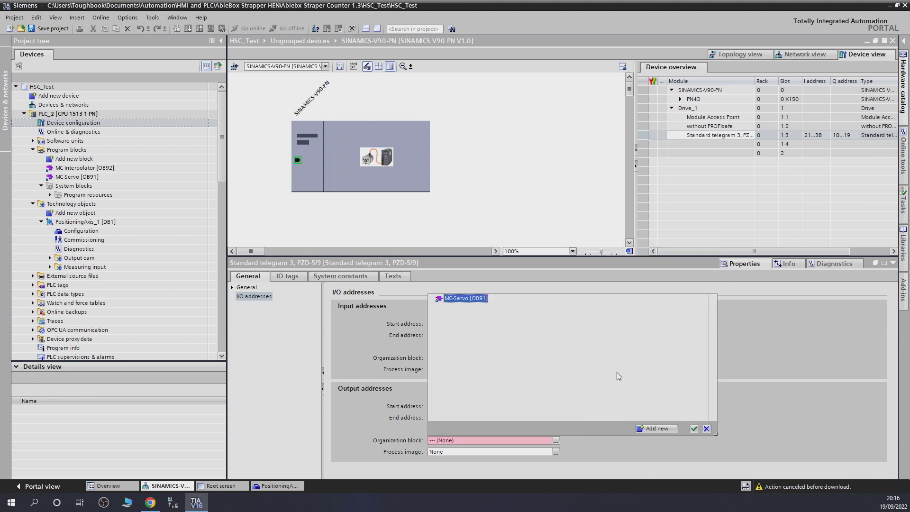
click(694, 428)
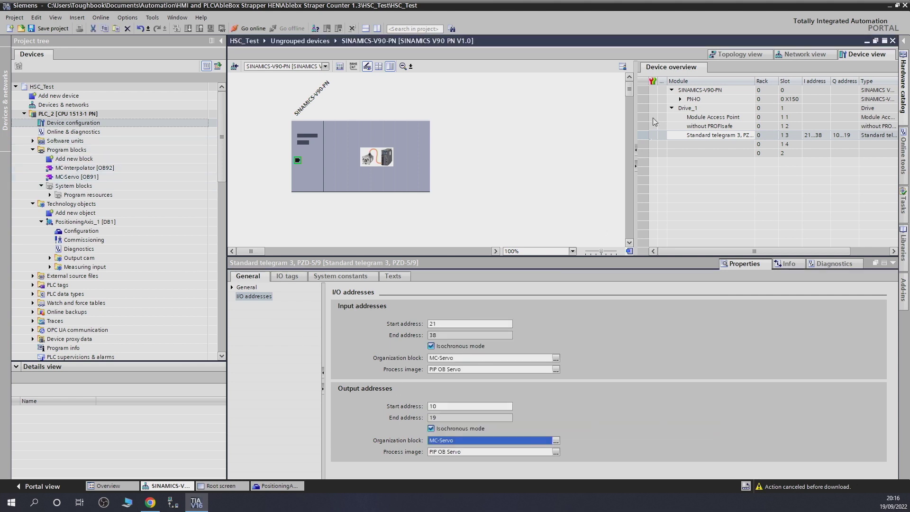
click(340, 179)
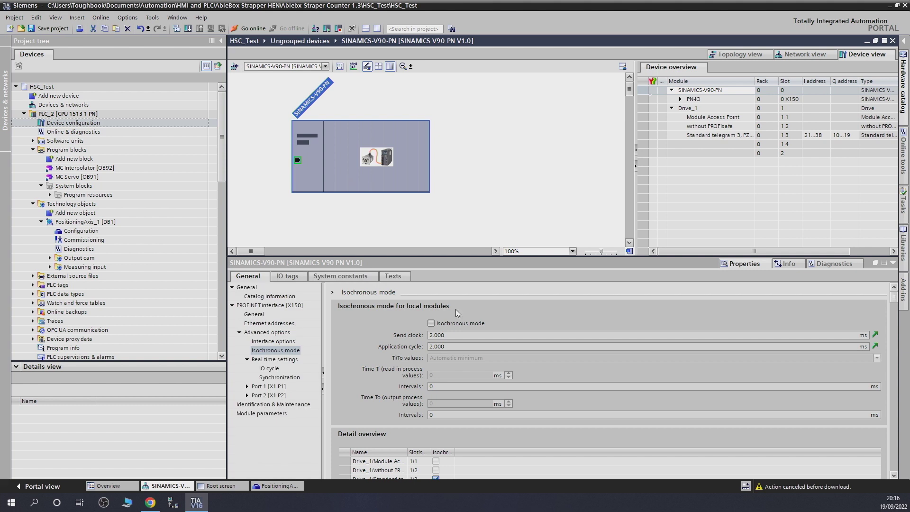
Enable isochronous mode on the drive's PROFINET interface and review IO cycle, synchronization and interface options.
click(432, 323)
scroll(390, 334, down, 1)
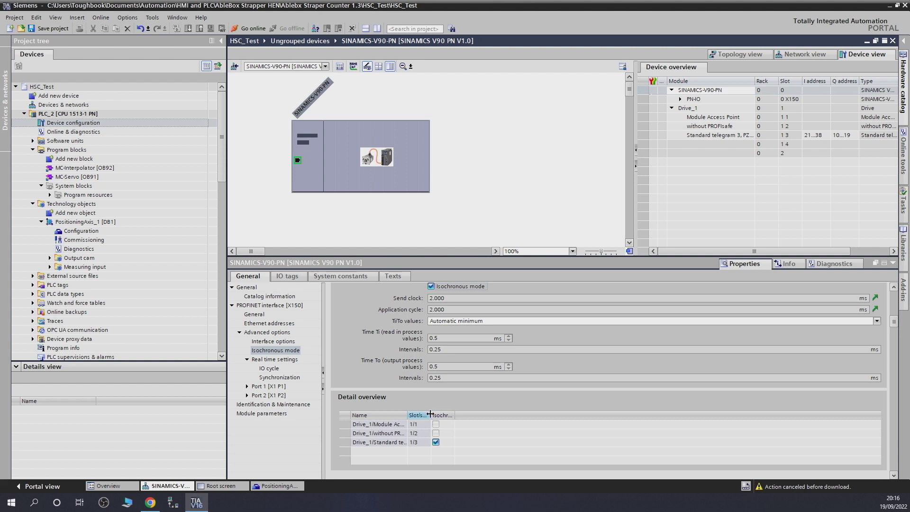
drag(440, 415, 563, 415)
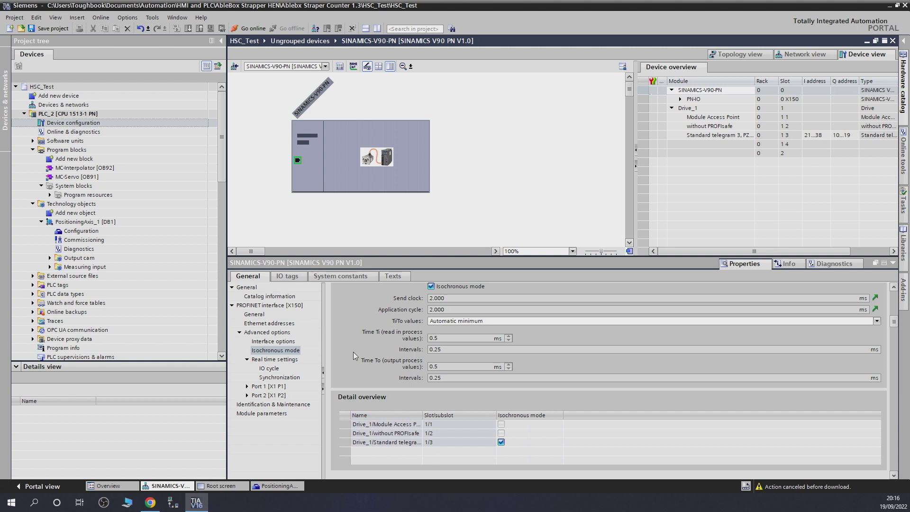
click(272, 369)
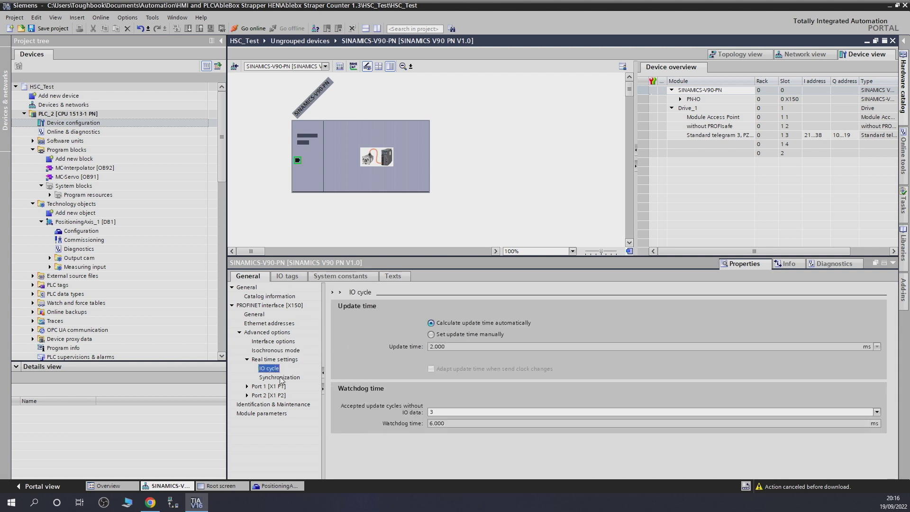
click(280, 378)
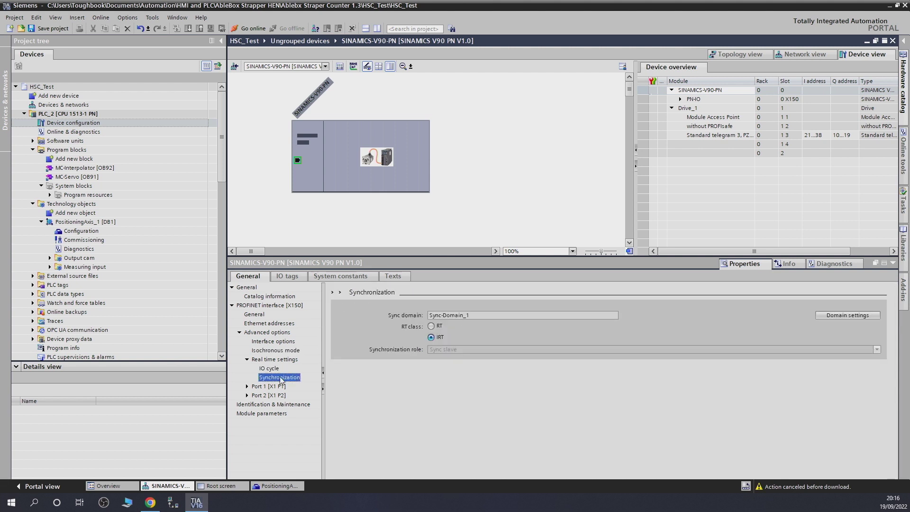
click(263, 342)
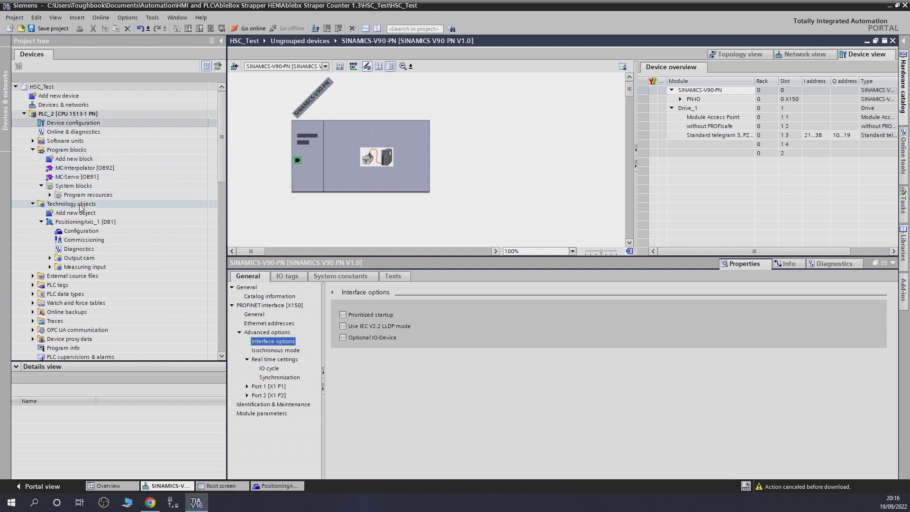
In PositioningAxis_1's Hardware interface, assign SINAMICS-V90-PN > Drive_1 as the axis drive.
double_click(83, 233)
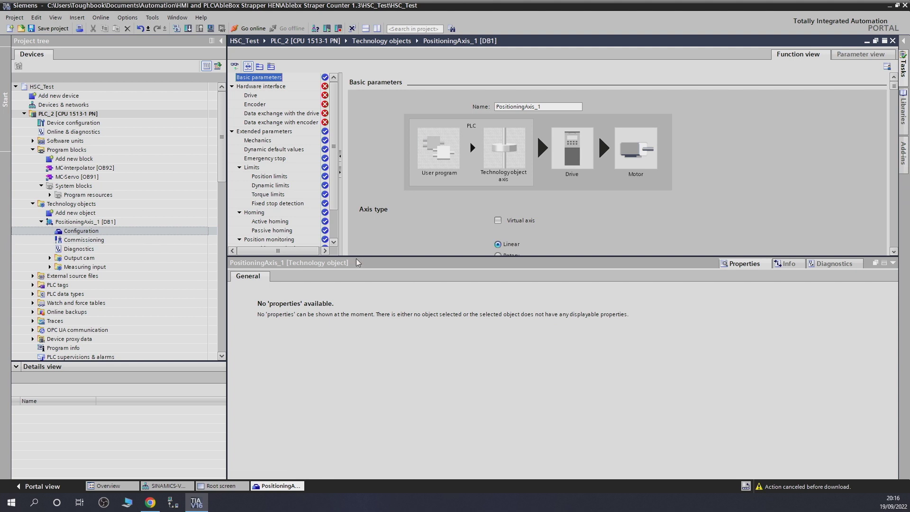
click(278, 90)
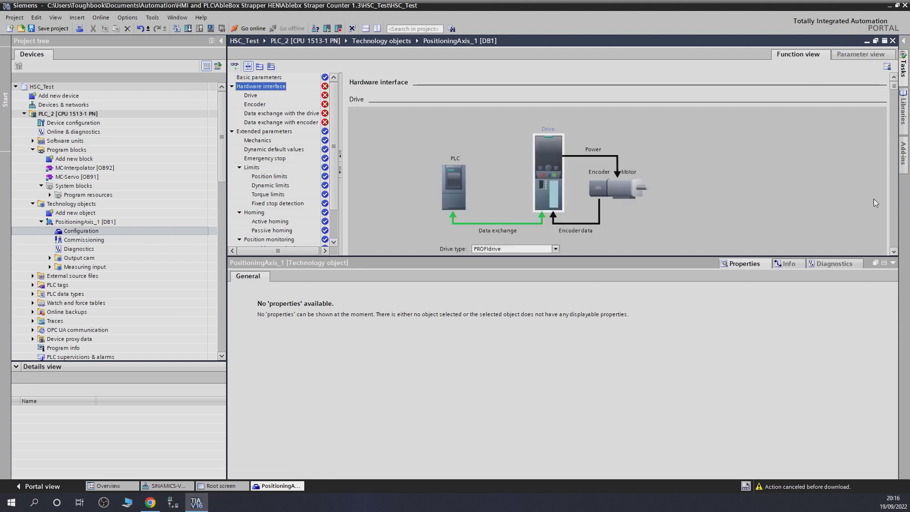
click(893, 253)
click(893, 253)
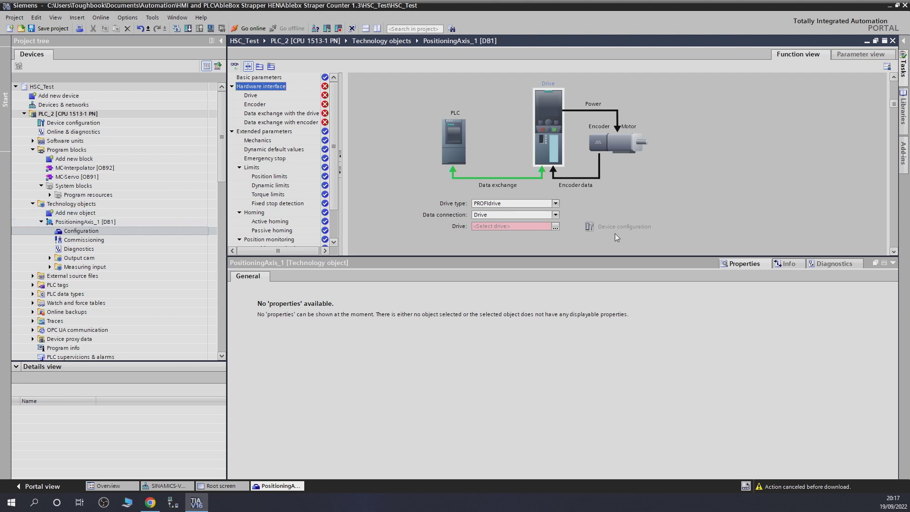
click(558, 227)
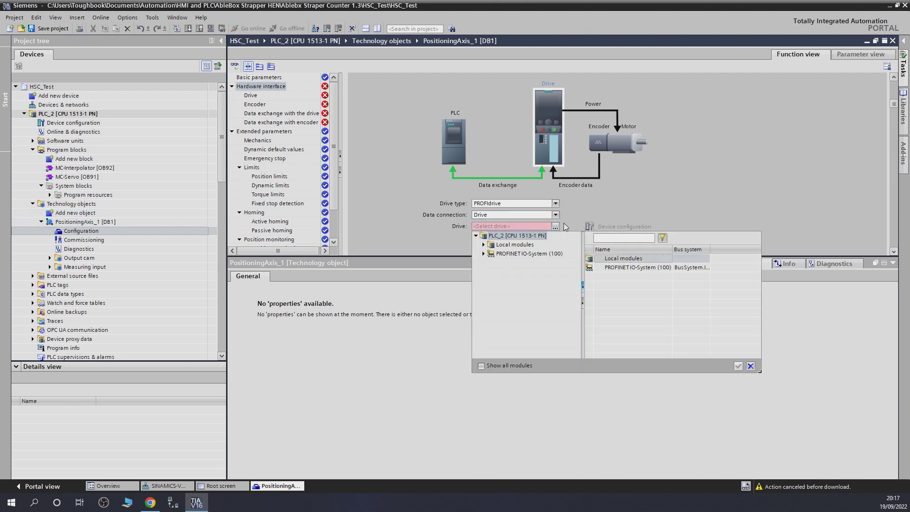
click(483, 253)
click(500, 263)
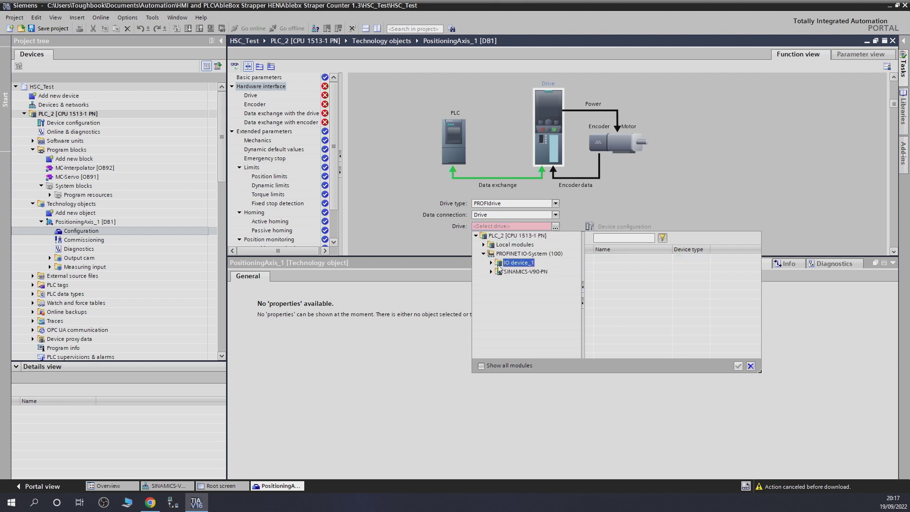
click(502, 273)
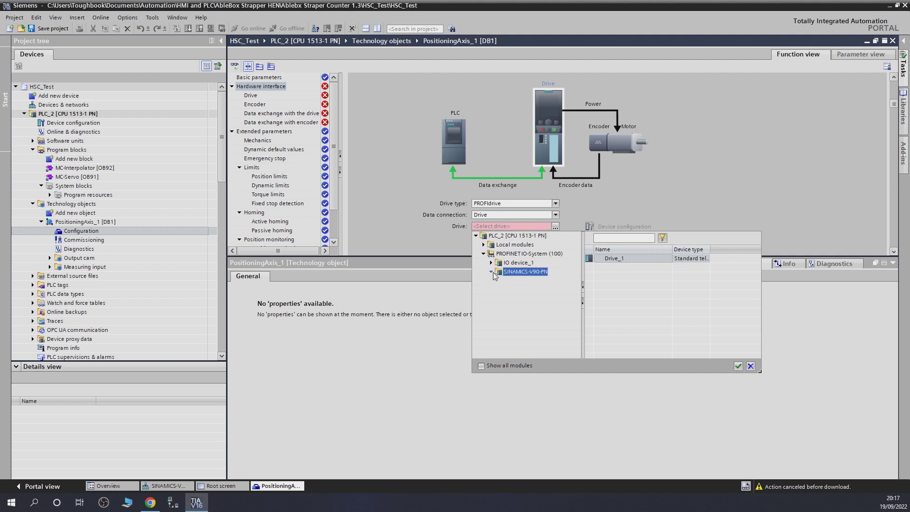
click(492, 272)
click(604, 260)
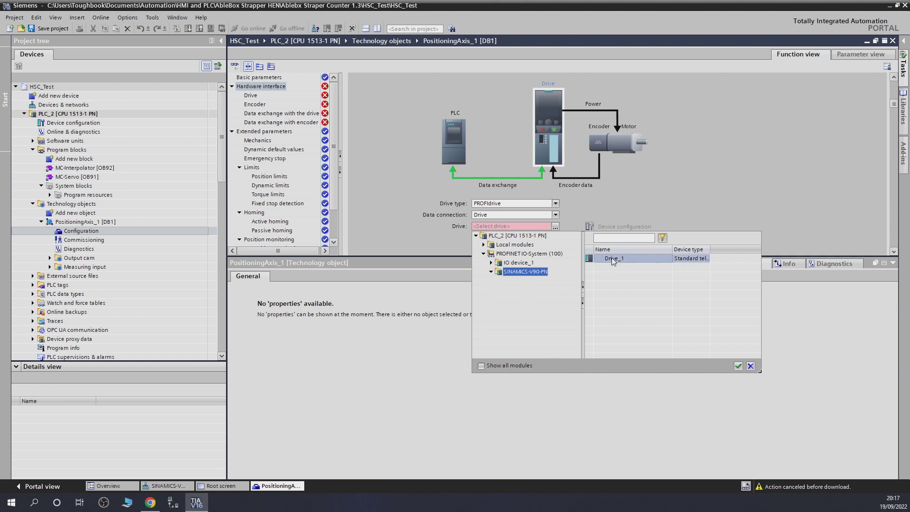
click(738, 366)
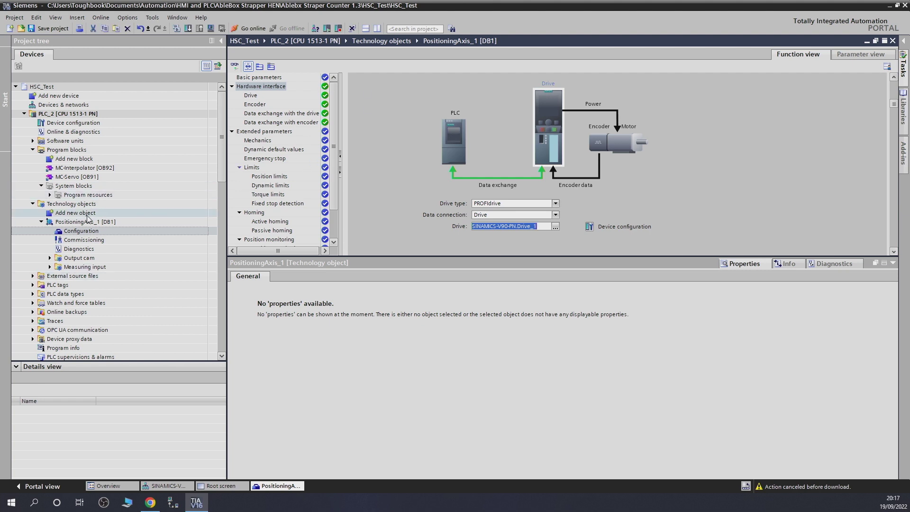
Return to the Network view and select the SINAMICS V90 drive device.
double_click(87, 124)
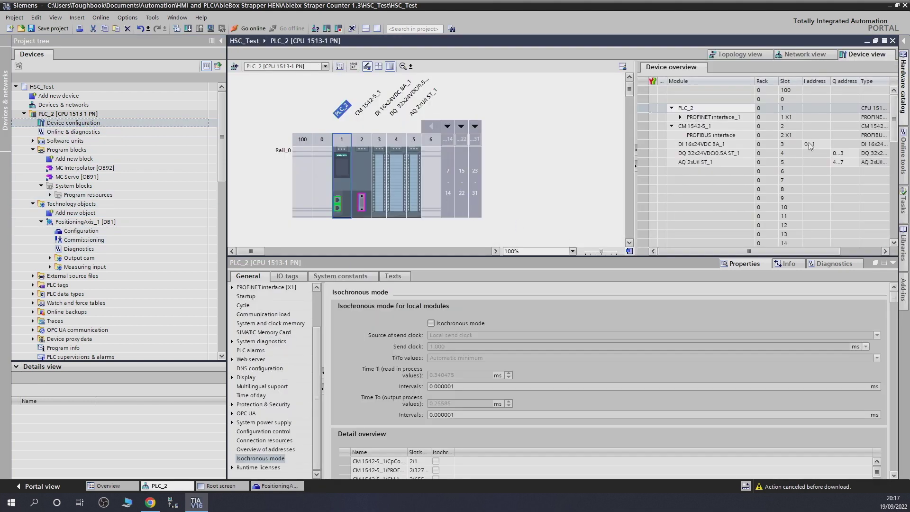
click(805, 54)
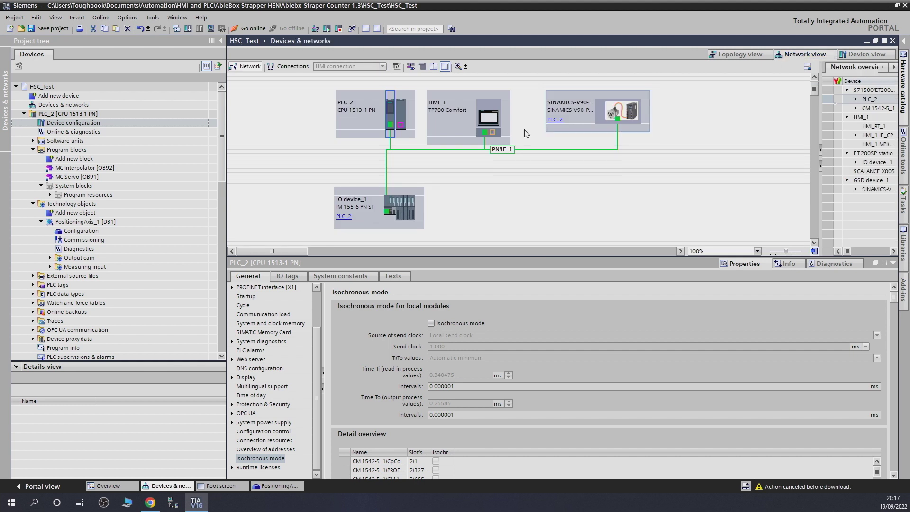
click(584, 105)
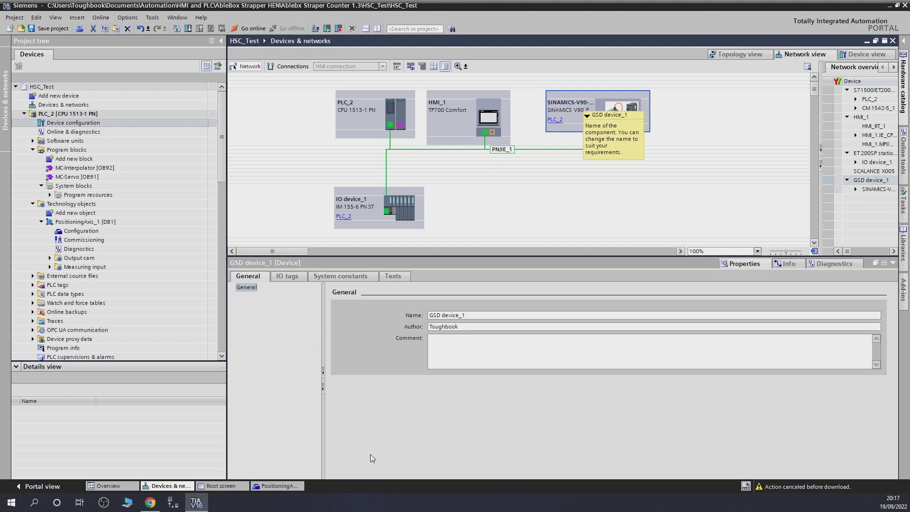
Launch SINAMICS V-ASSISTANT and connect to the drive over Ethernet.
click(892, 7)
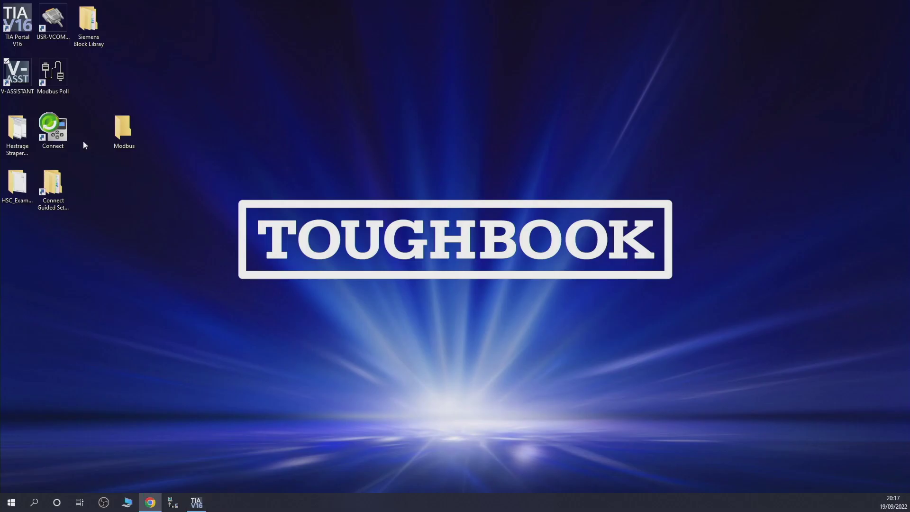
double_click(25, 70)
click(395, 311)
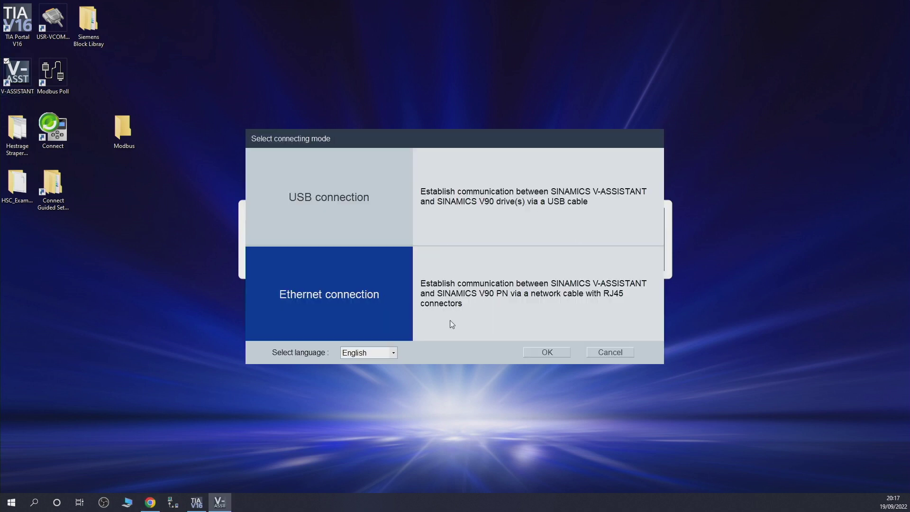
click(546, 352)
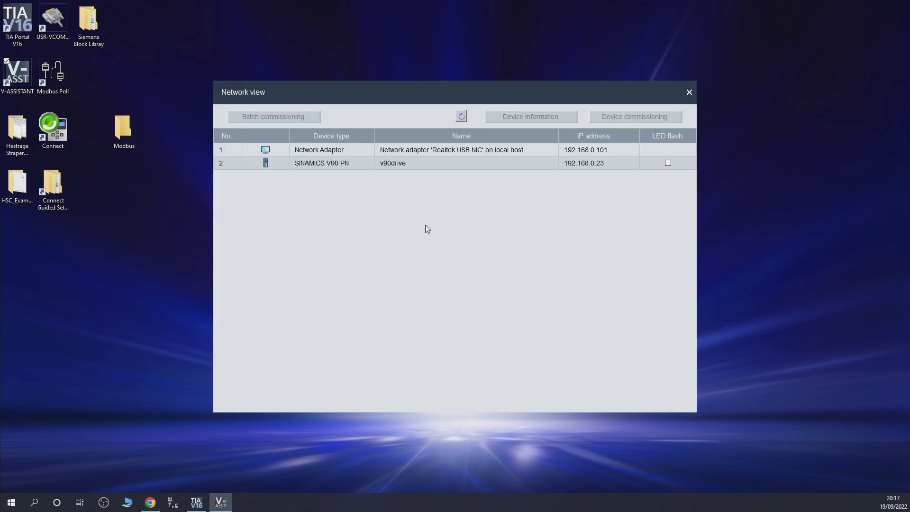
Copy the V90 drive's device name v90drive from its device information.
click(411, 163)
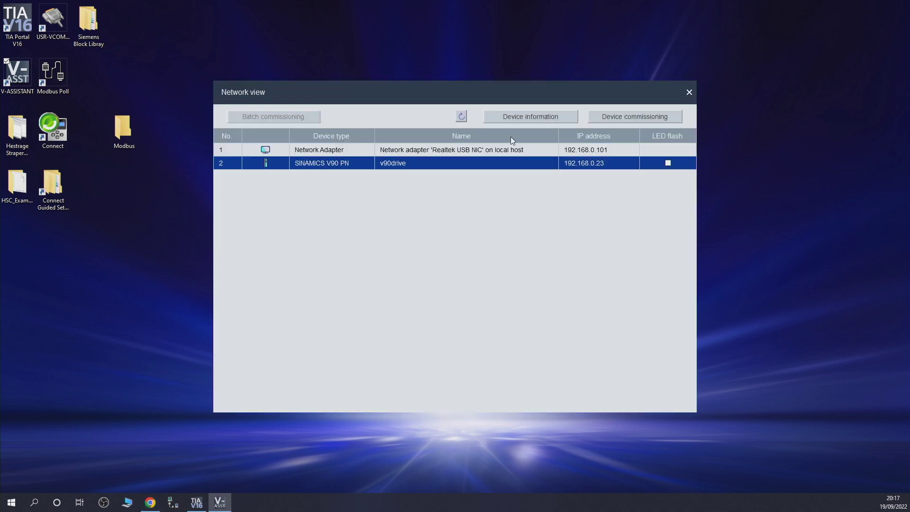
click(532, 117)
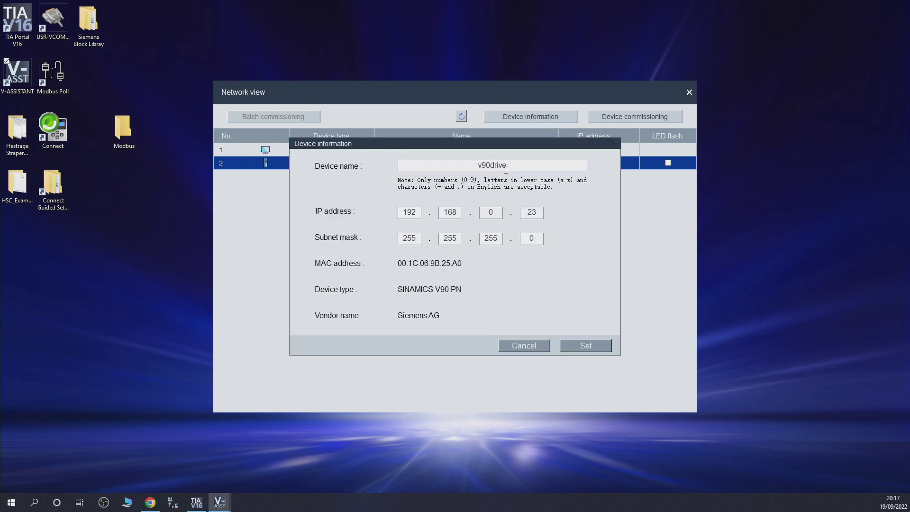
mouse_move(506, 166)
mouse_down()
mouse_move(493, 166)
mouse_move(505, 166)
mouse_up()
key(Home)
right_click(503, 166)
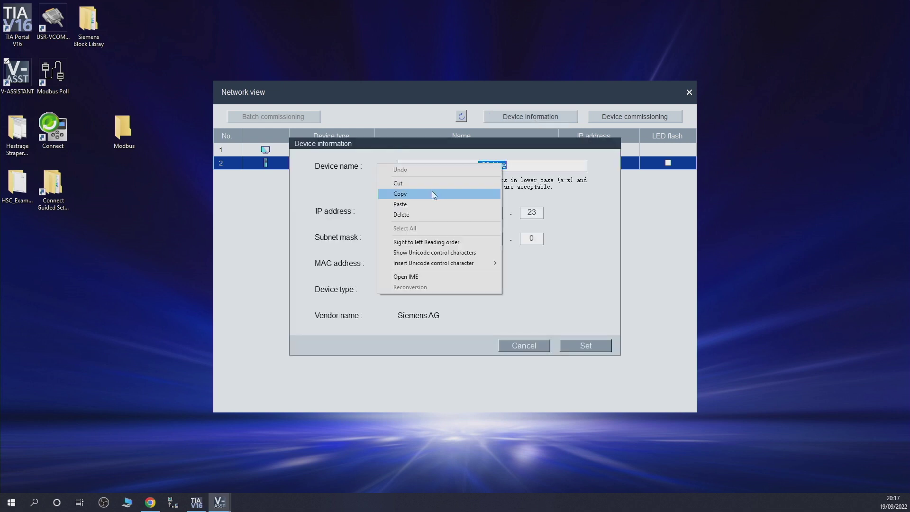
click(430, 194)
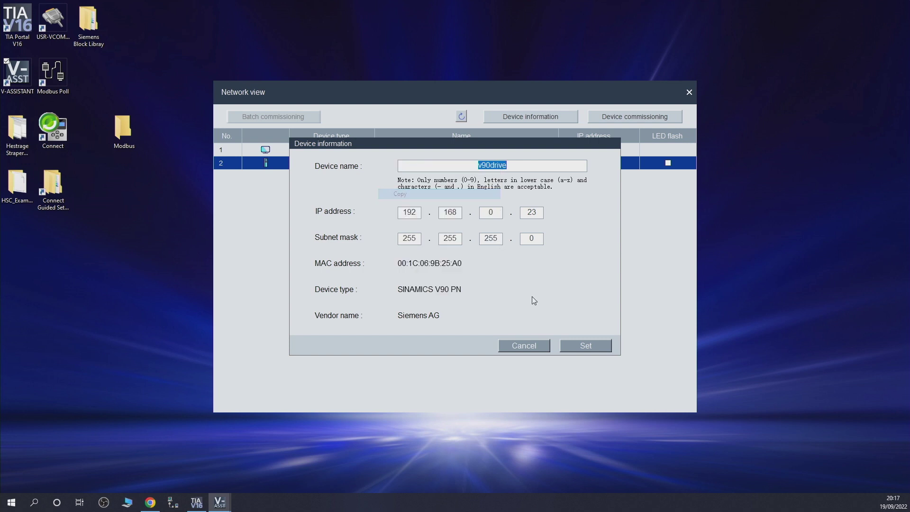
click(531, 346)
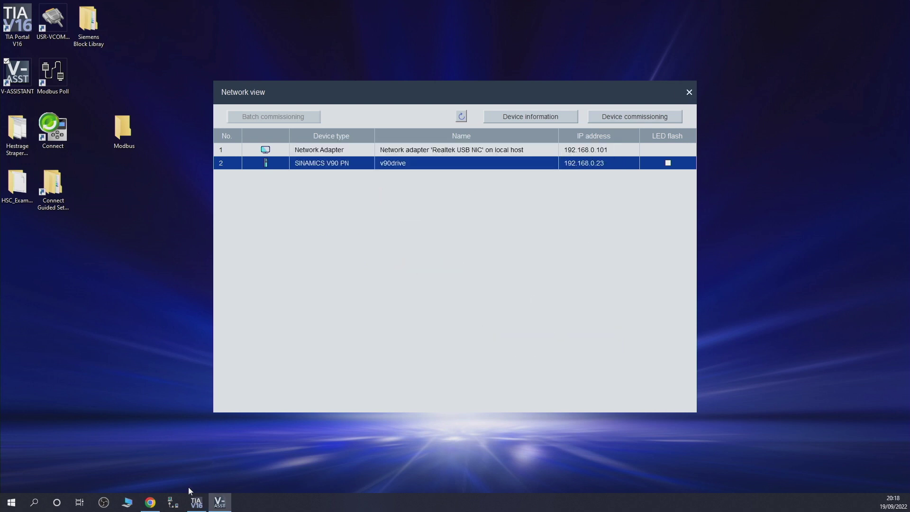
In TIA Portal, rename the SINAMICS drive device to v90drive by pasting the name.
click(196, 502)
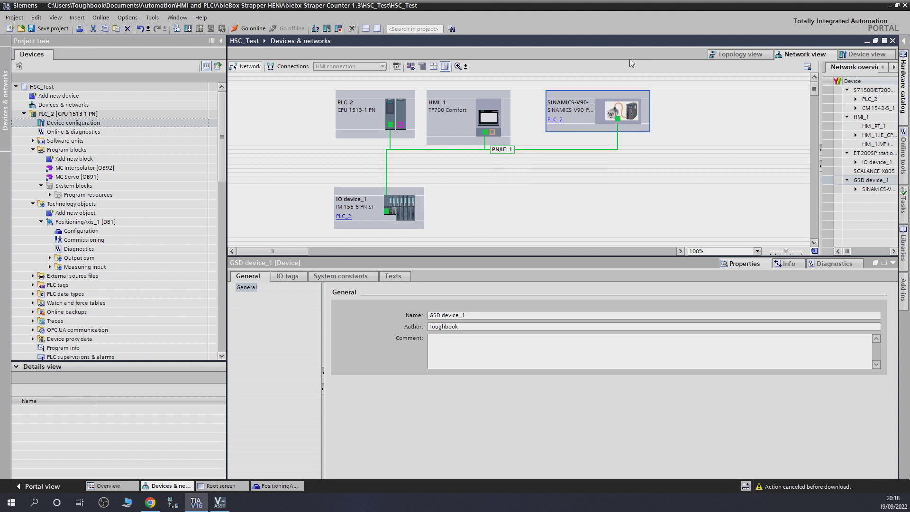
click(574, 102)
right_click(572, 102)
click(588, 123)
click(594, 184)
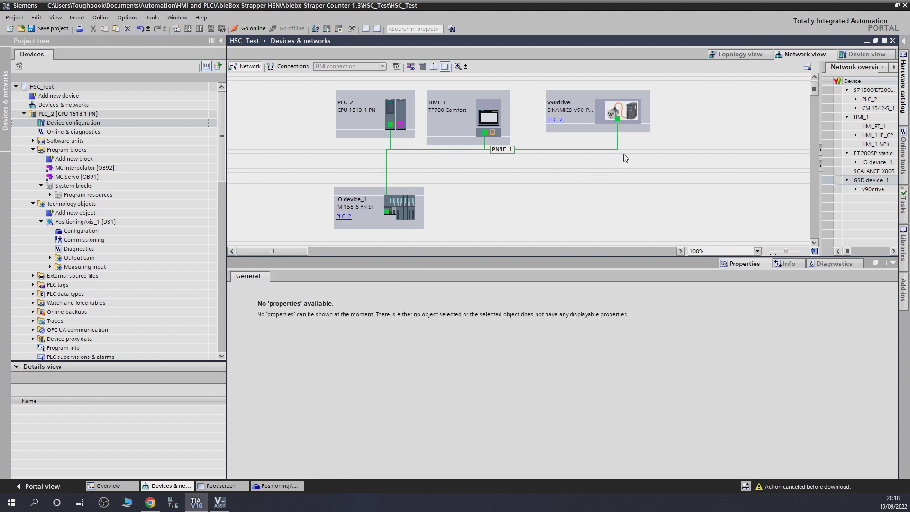
click(573, 117)
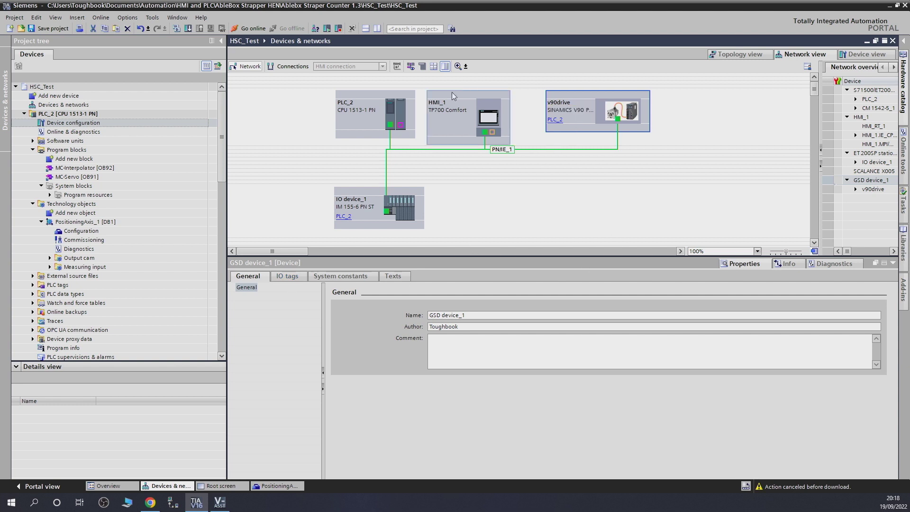
Show address labels and check v90drive's IP address reads 192.168.0.23.
click(411, 67)
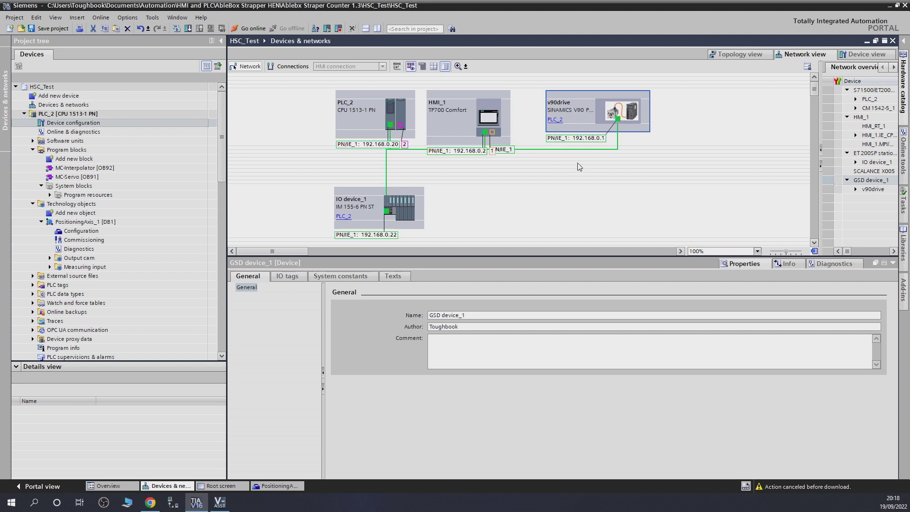
click(604, 141)
click(605, 141)
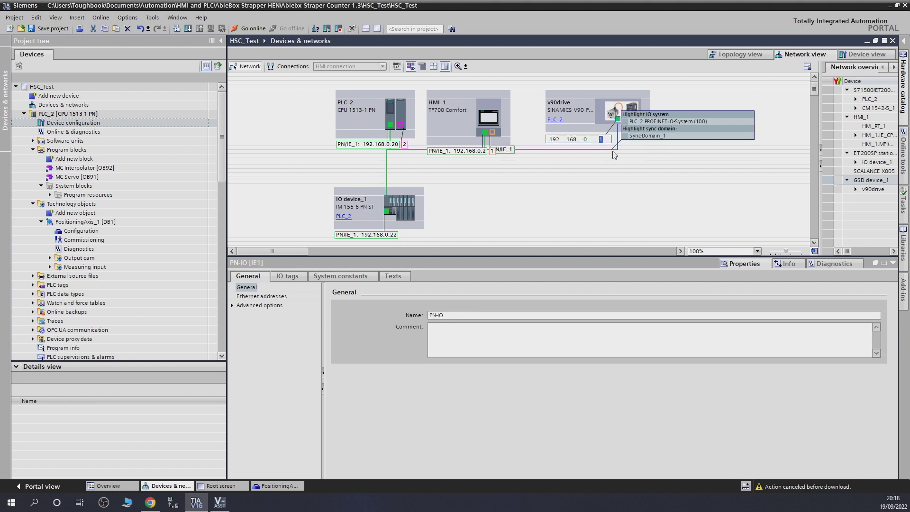
click(637, 209)
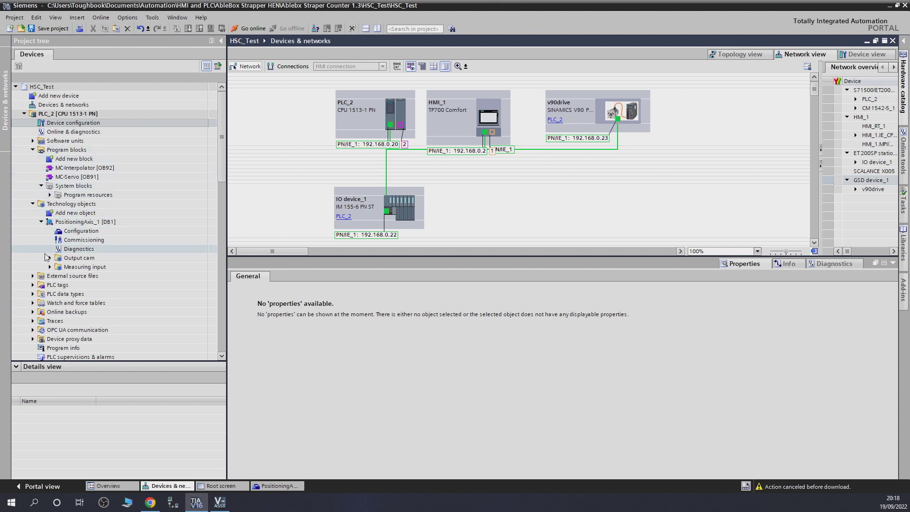
Open the encoder data exchange settings of PositioningAxis_1's configuration.
click(81, 231)
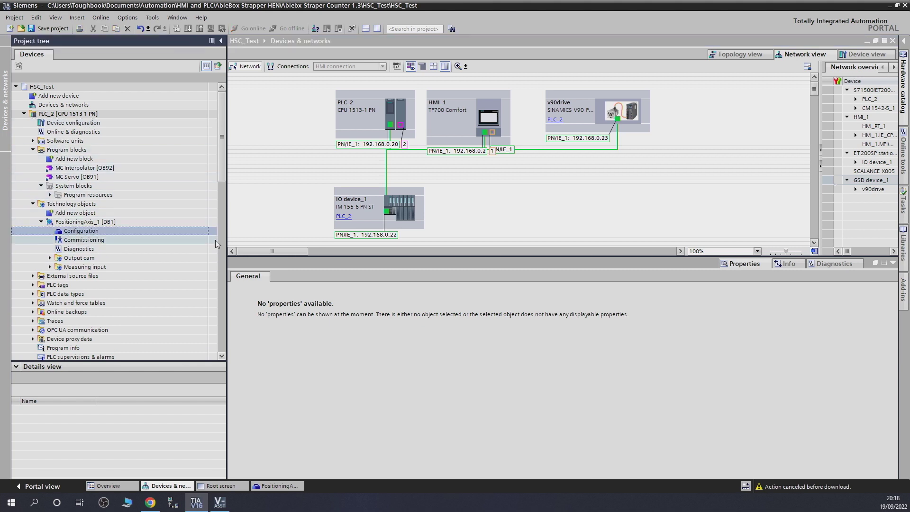
double_click(189, 231)
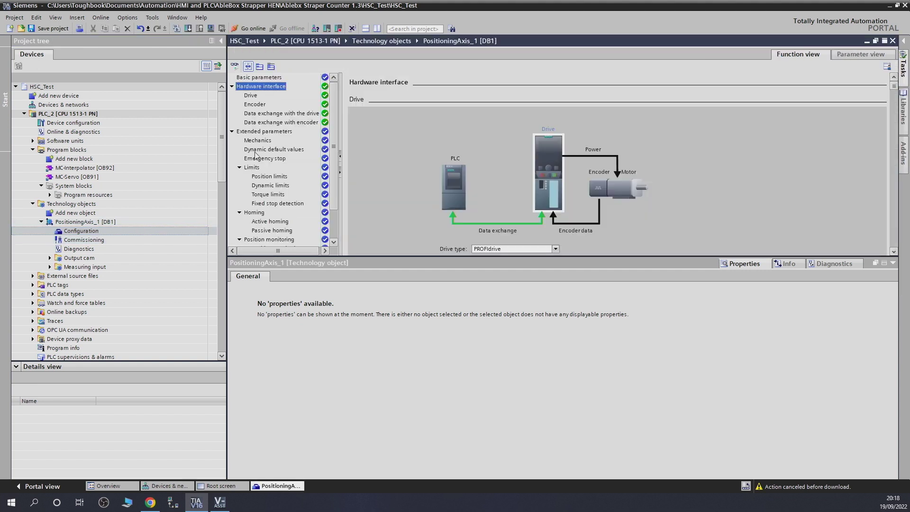
click(260, 122)
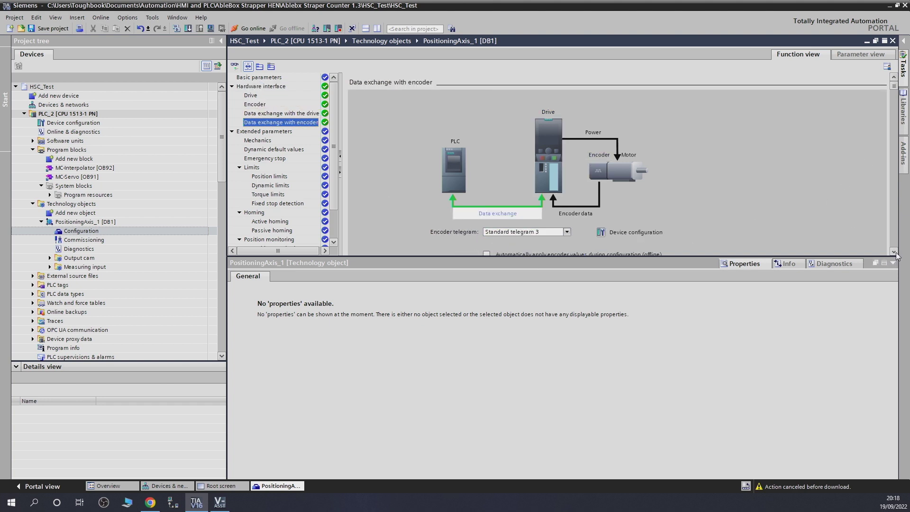
scroll(896, 87, down, 3)
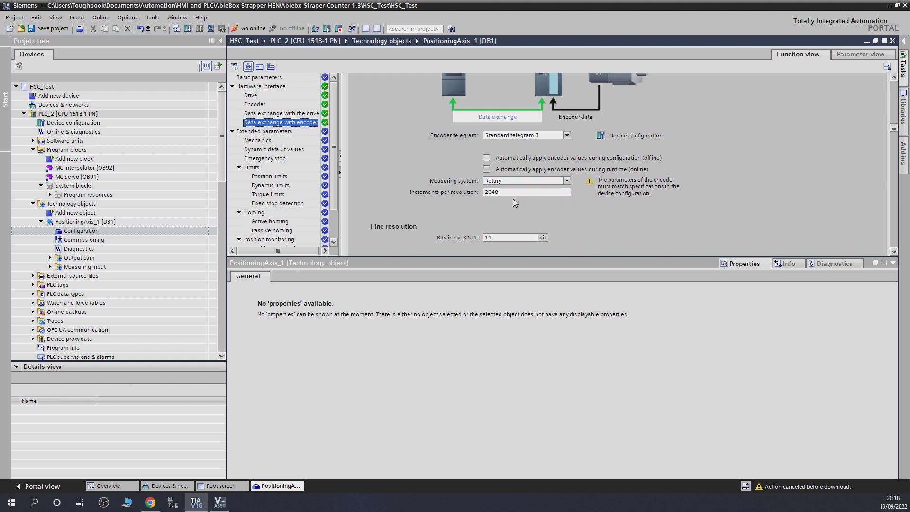
Set increments per revolution to 2500 and the Gx_XIST1 fine-resolution bits to 2.
click(512, 193)
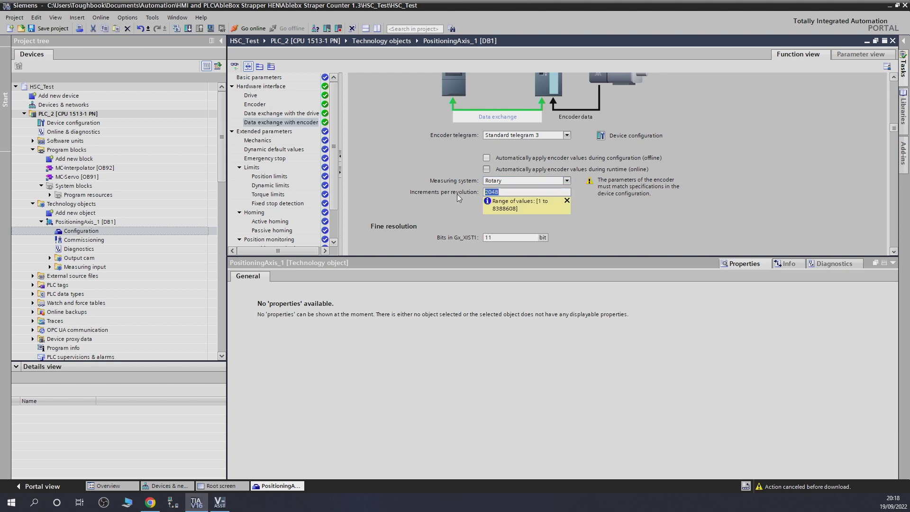
text(2500)
click(714, 240)
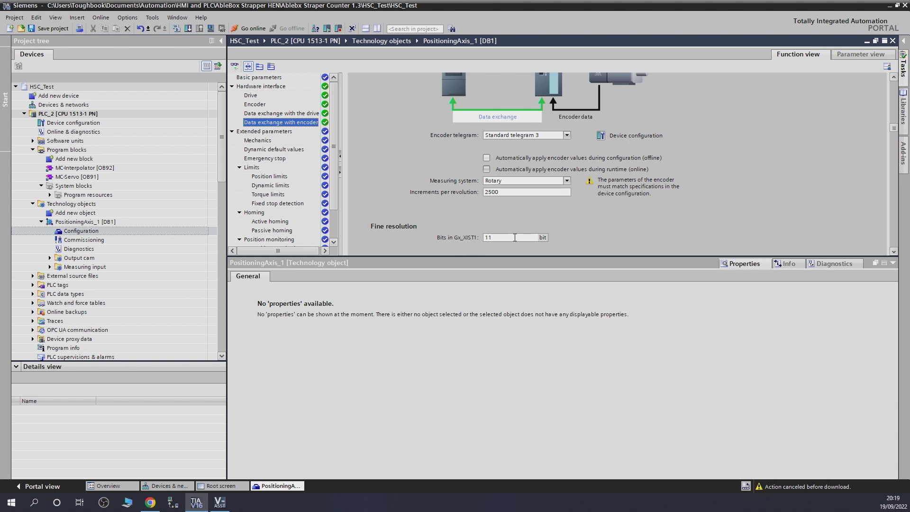
drag(514, 237, 484, 239)
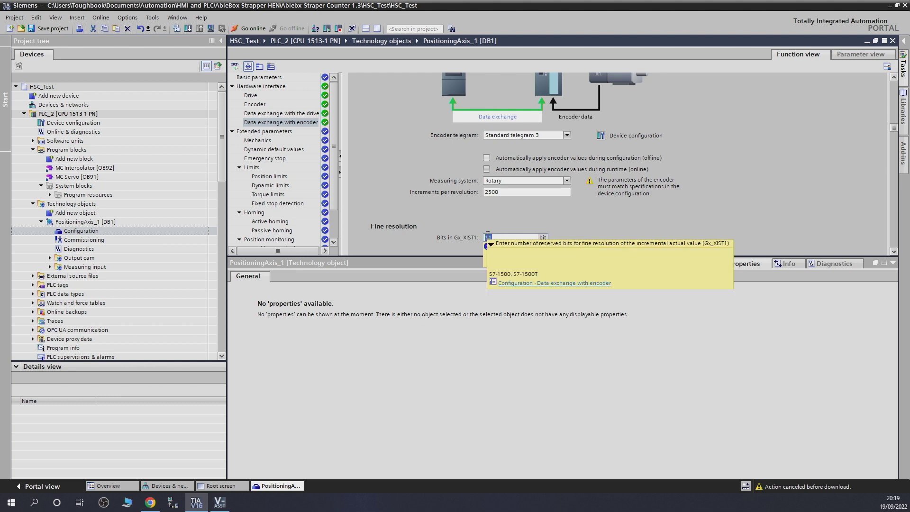
key(shift+Tab)
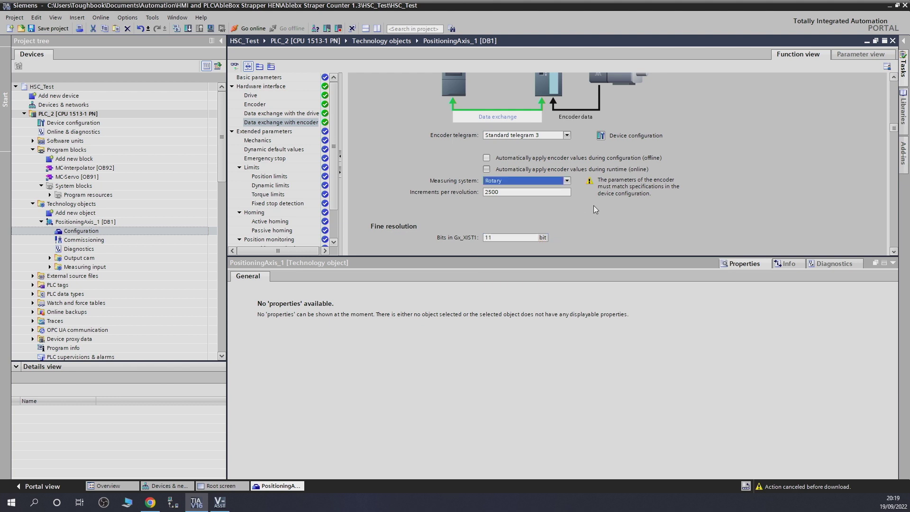
key(Tab)
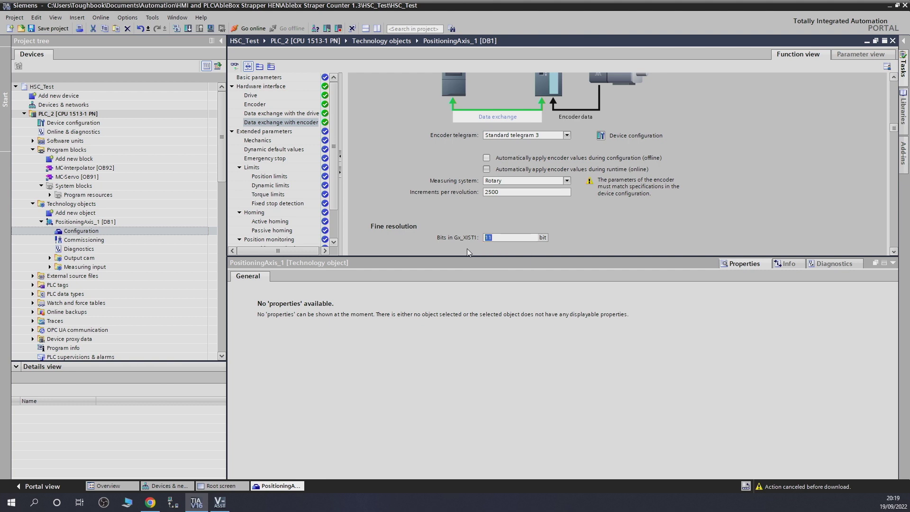
text(2)
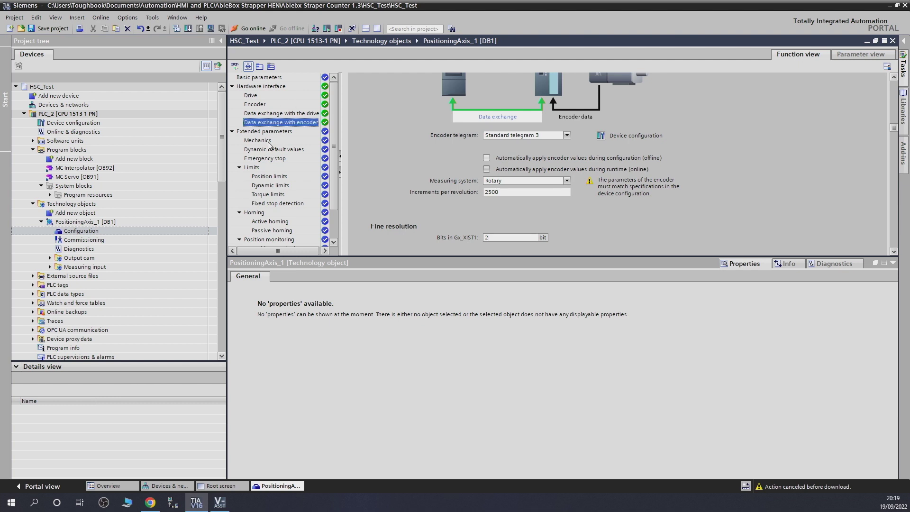
Enter a leadscrew pitch of 93.0 mm/rot in PositioningAxis_1's Mechanics settings.
click(269, 144)
scroll(459, 199, down, 6)
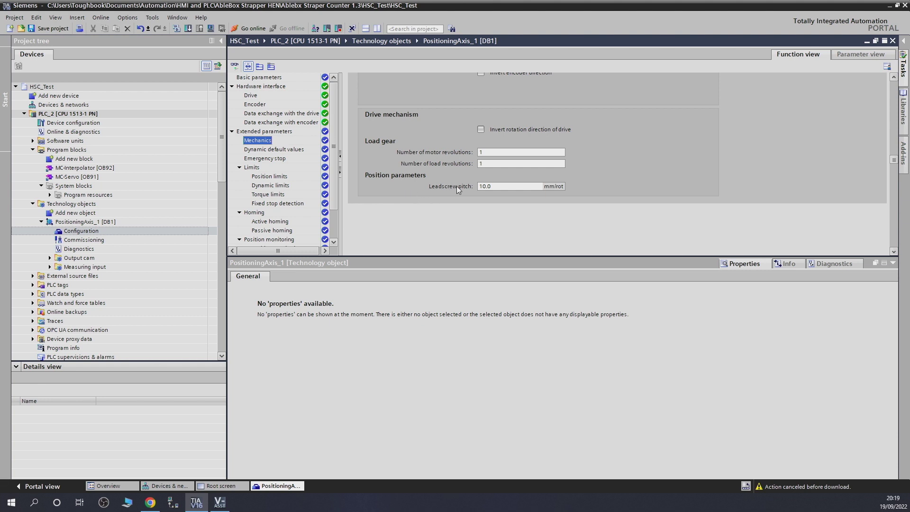
click(481, 189)
double_click(483, 187)
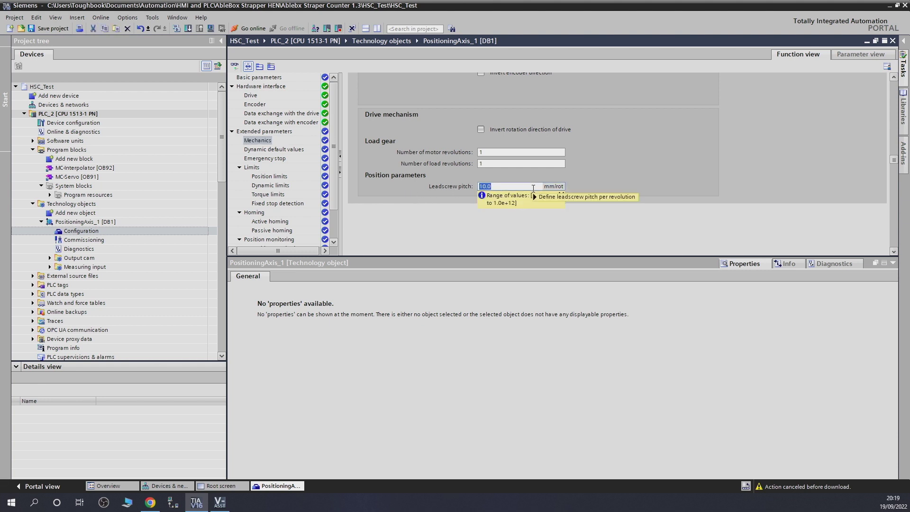
text(93)
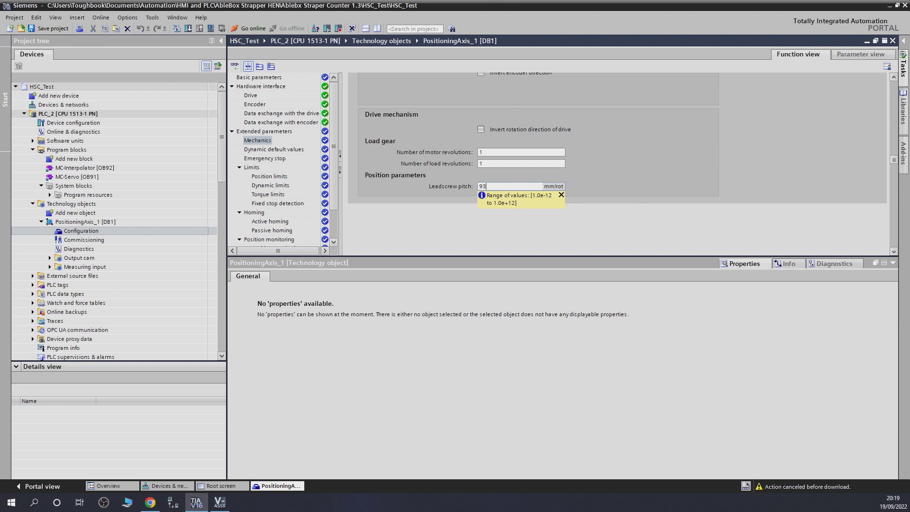
key(Tab)
scroll(555, 181, up, 3)
scroll(556, 181, down, 1)
scroll(556, 182, down, 2)
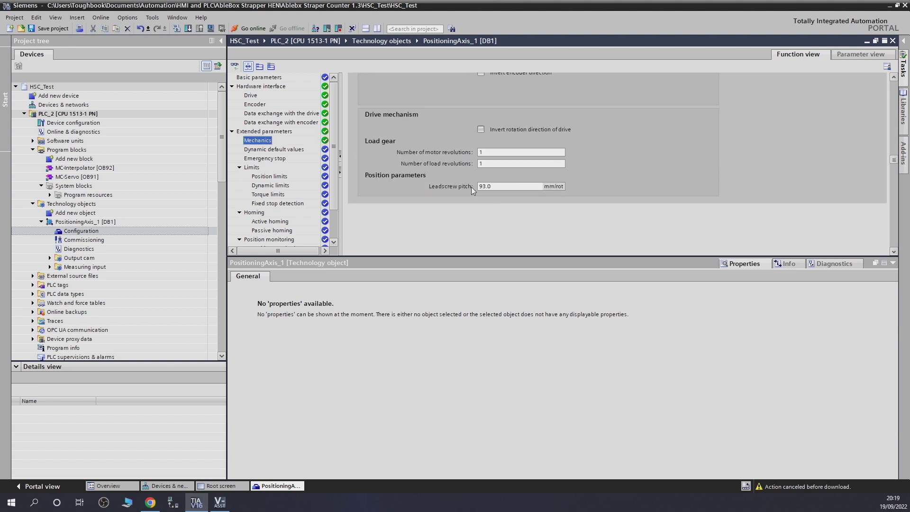
scroll(420, 172, up, 5)
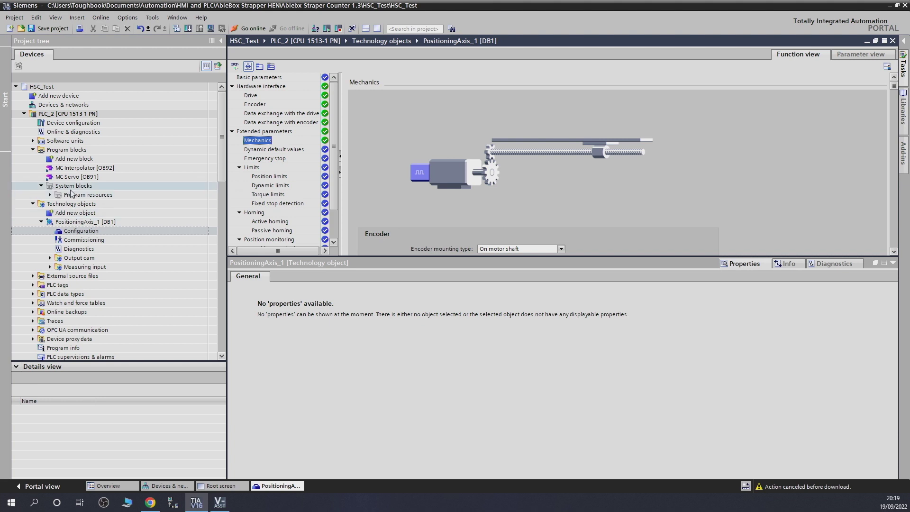
Compile PositioningAxis_1 and its MC blocks with 0 errors and 0 warnings.
click(78, 222)
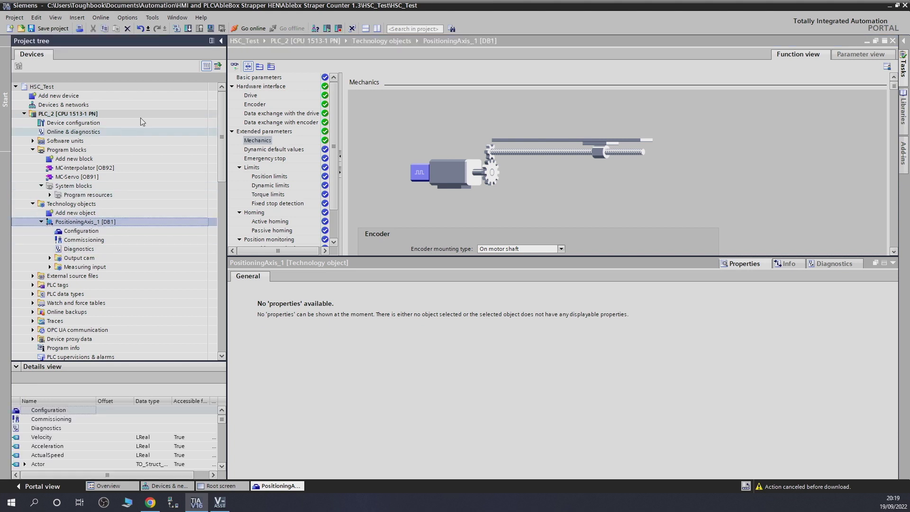
click(177, 28)
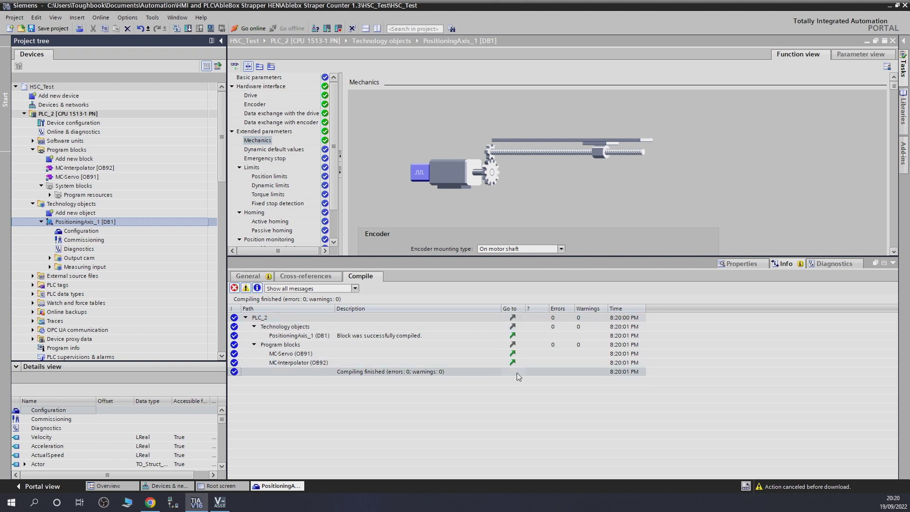
click(83, 115)
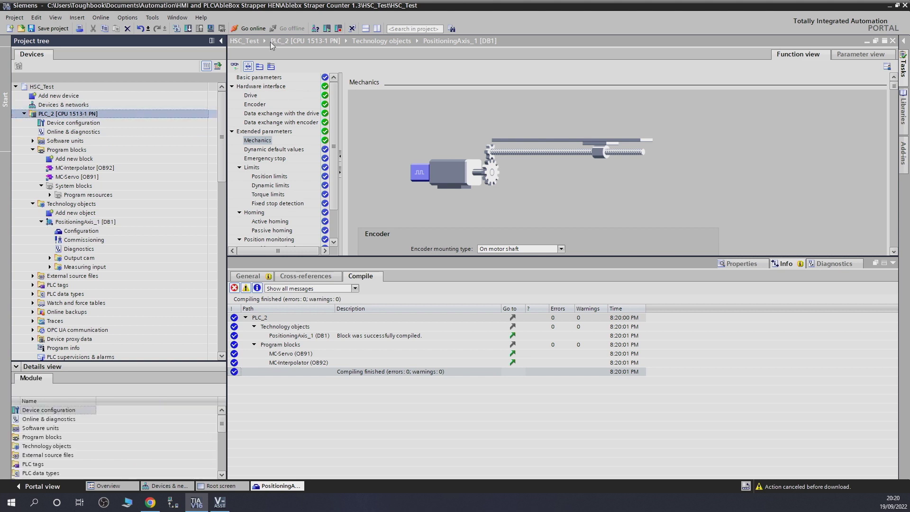
Download the project to PLC_2 and finish the load with 0 errors and 0 warnings.
click(187, 30)
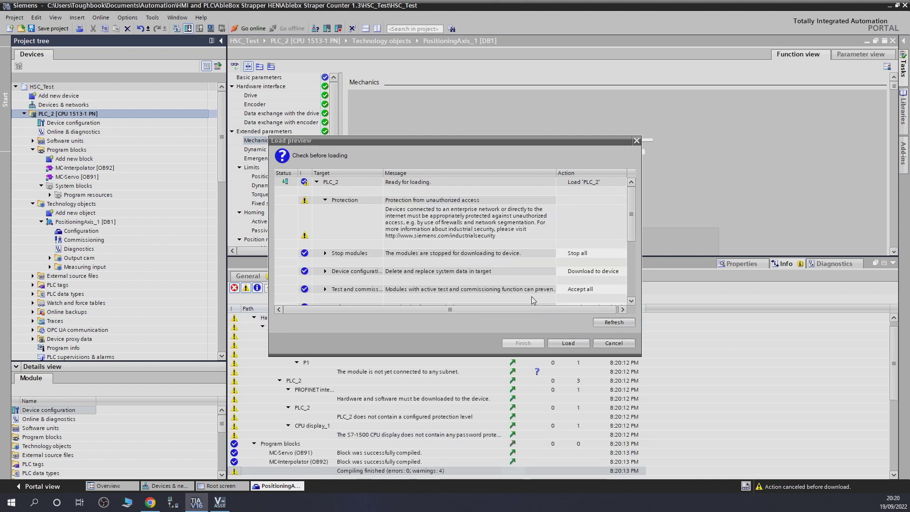
click(569, 345)
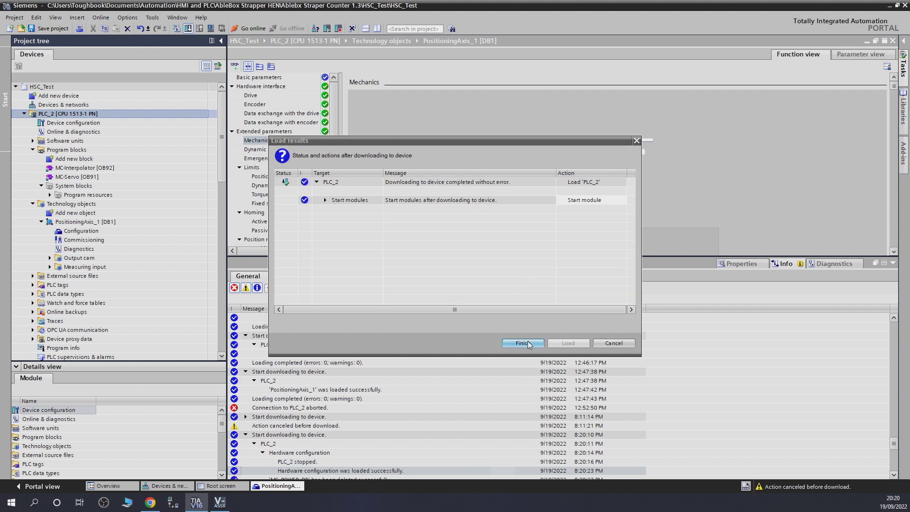
click(526, 343)
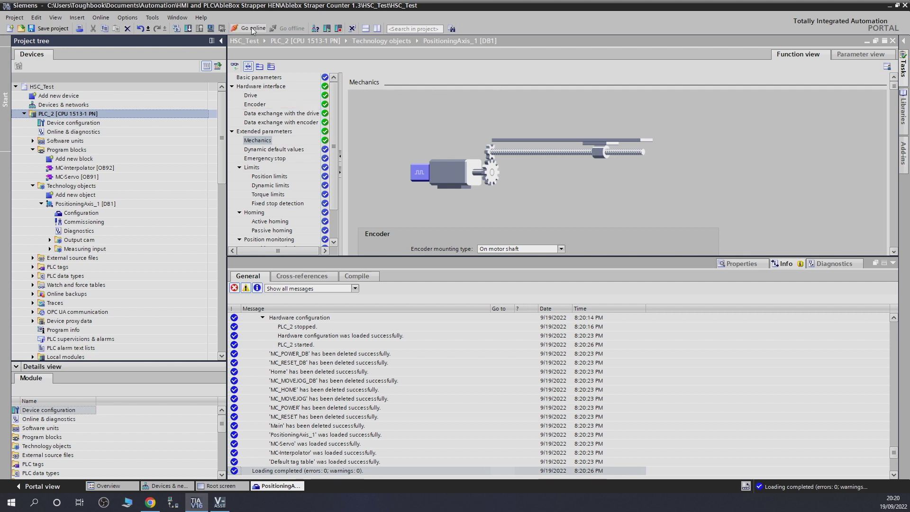
Go online with PLC_2 from the network view and display the device topology.
double_click(73, 123)
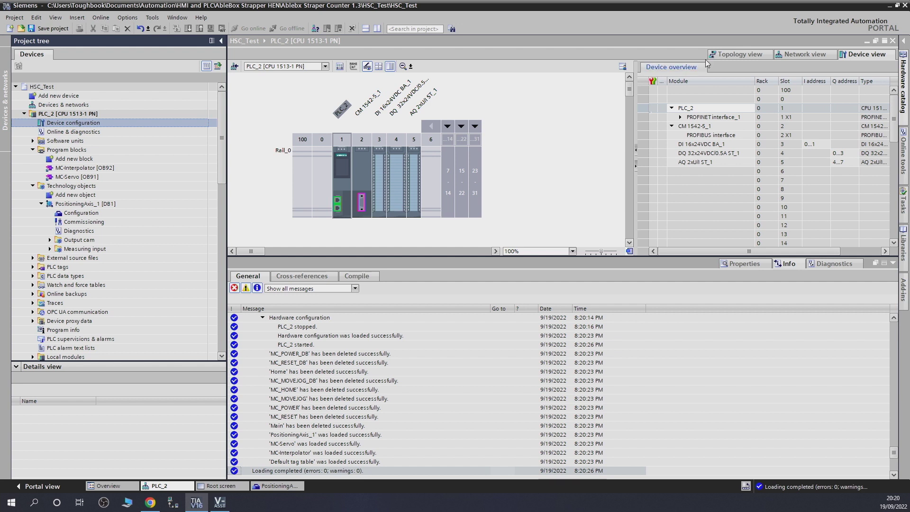
click(815, 55)
click(249, 29)
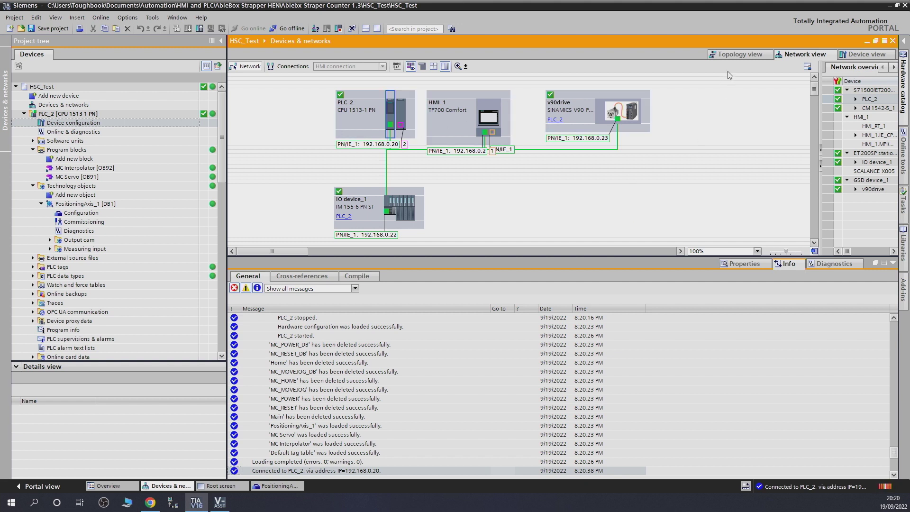
click(758, 55)
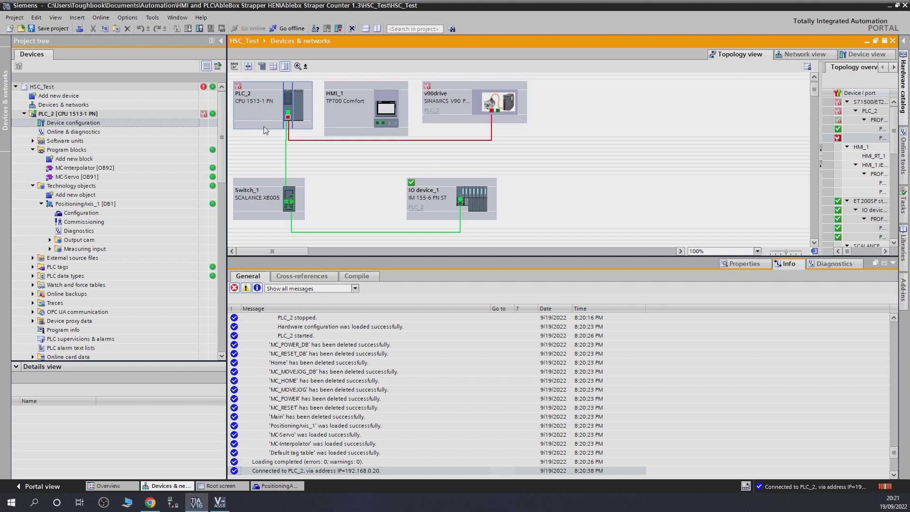
Check v90drive's online diagnostic status, then return to PLC_2's device configuration.
double_click(427, 85)
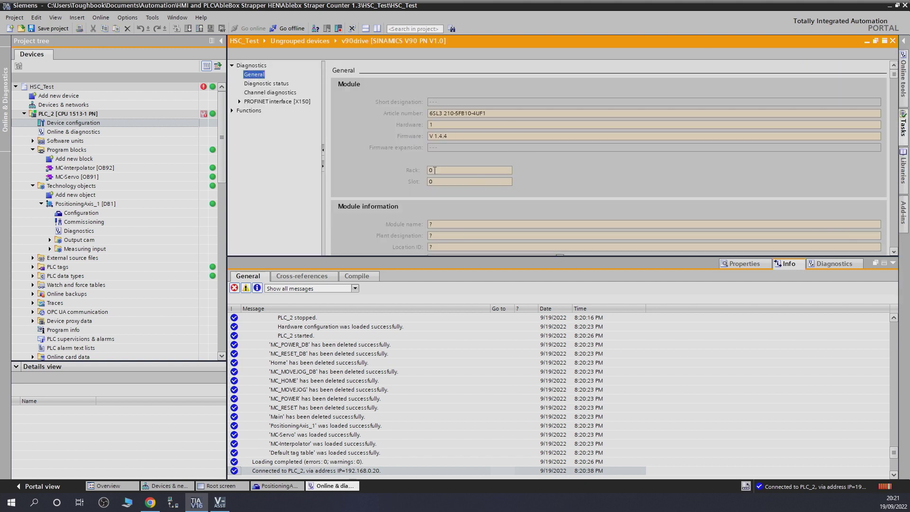
click(260, 84)
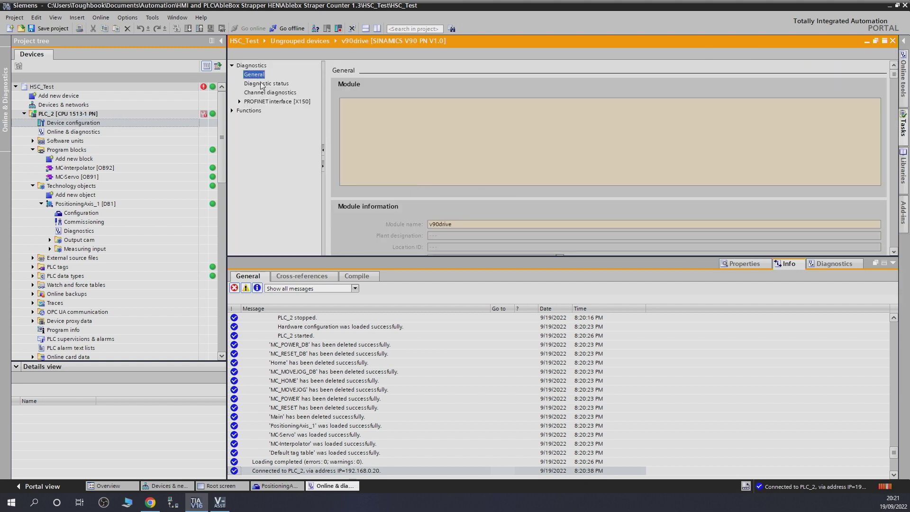
click(374, 119)
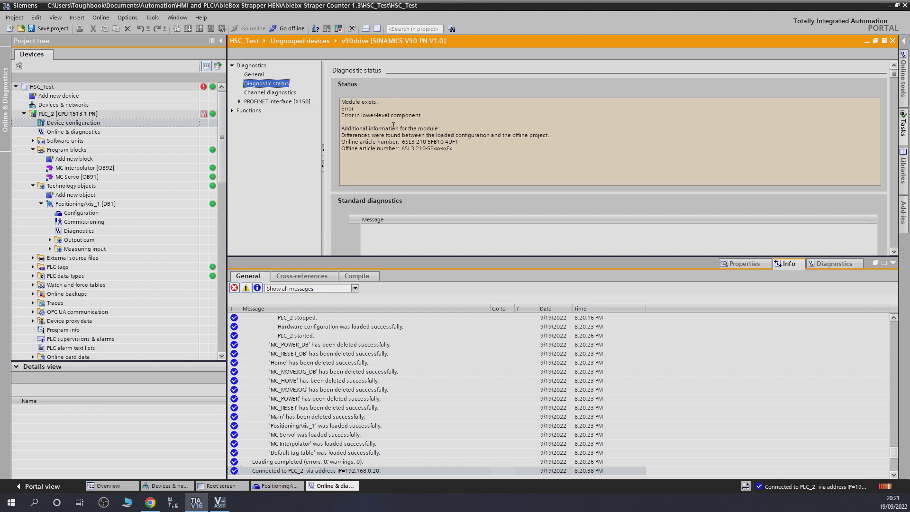
click(79, 123)
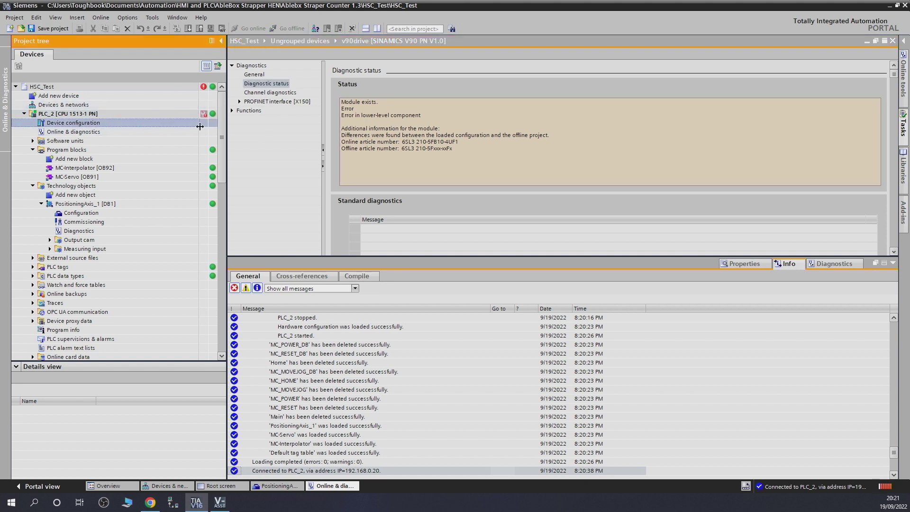
double_click(58, 123)
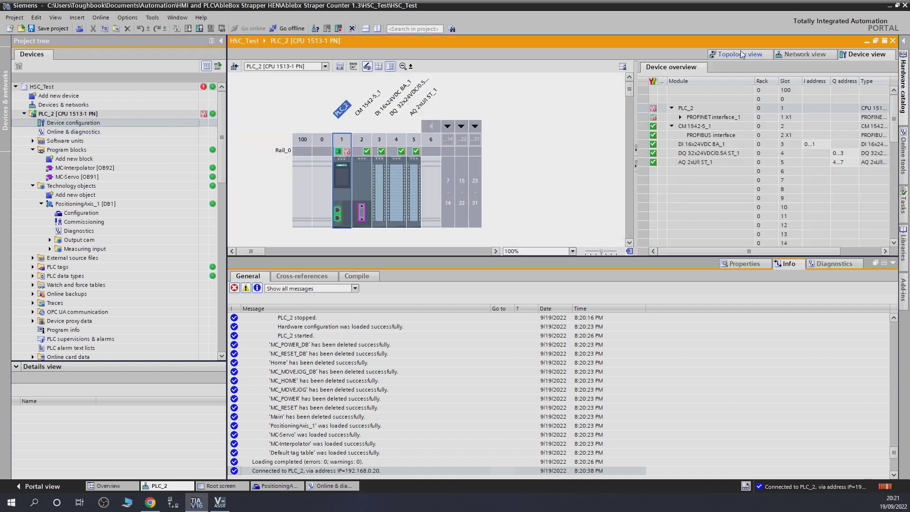
Show the topology view with PLC_2, v90drive and IO device_1 in green status.
click(742, 55)
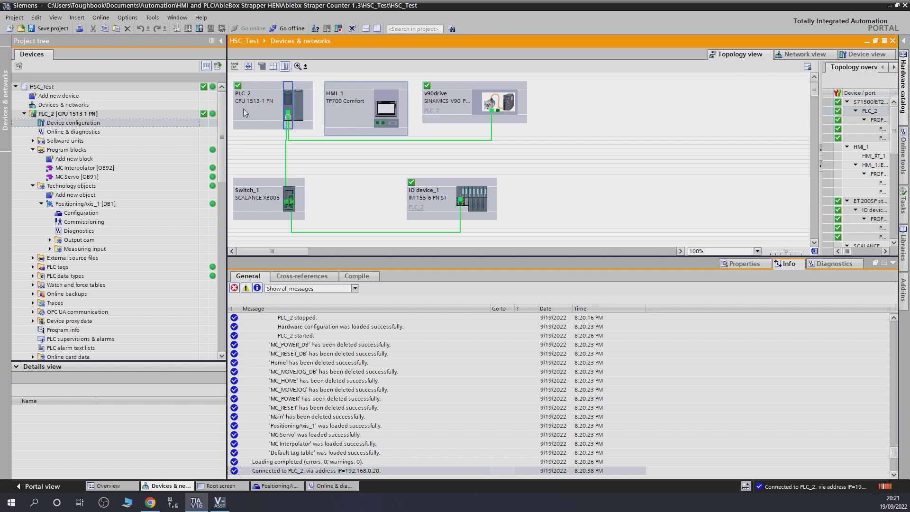
Open PositioningAxis_1's Commissioning page with the axis control panel.
double_click(82, 227)
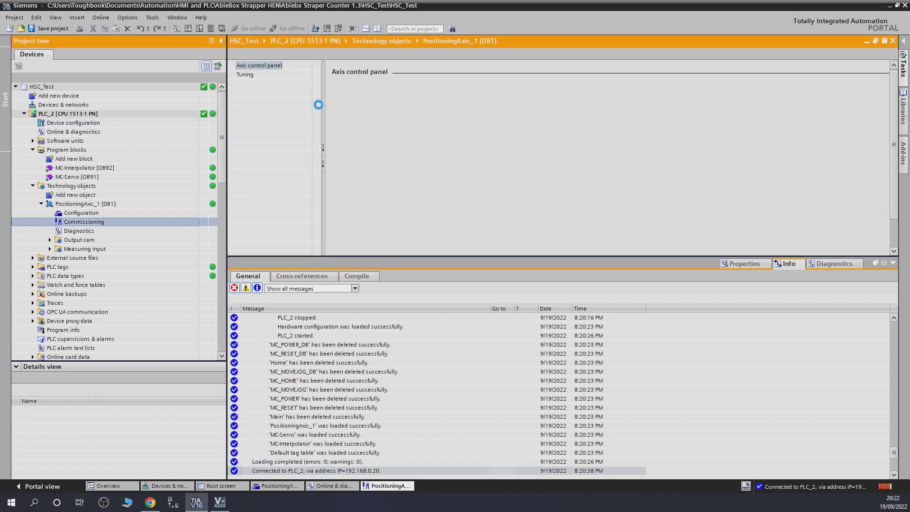